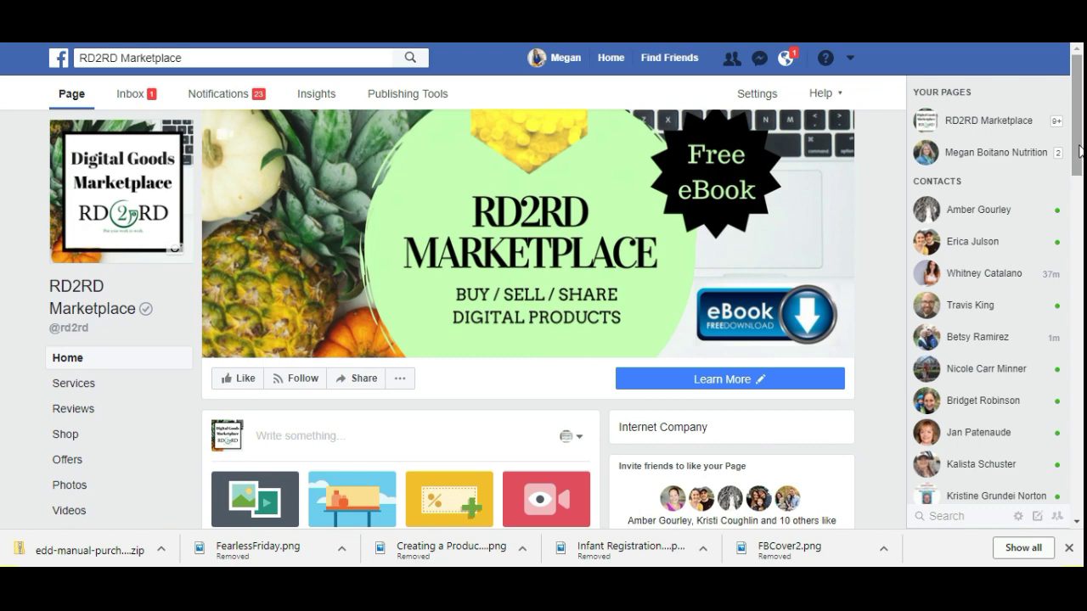
Play the Facebook page's featured learning-series video briefly, then close the viewer
drag(1078, 153, 1067, 451)
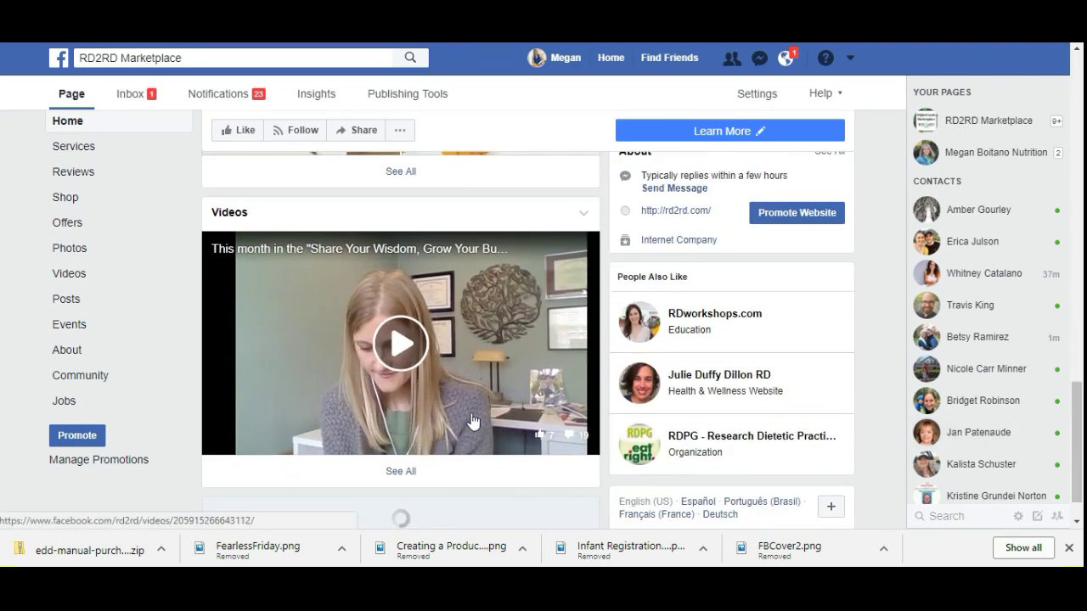
click(397, 355)
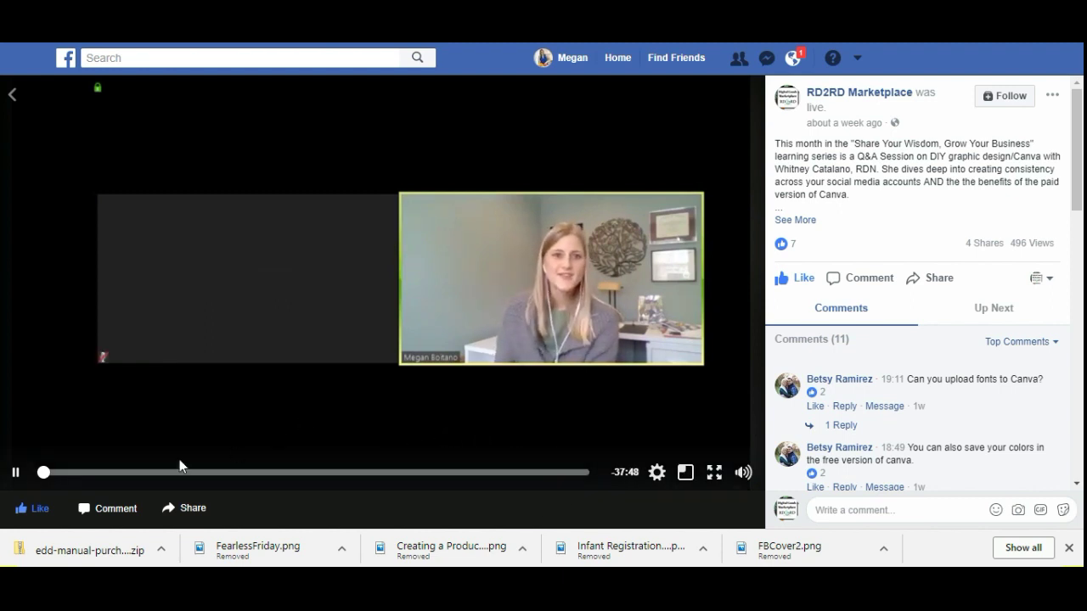
click(16, 472)
click(11, 94)
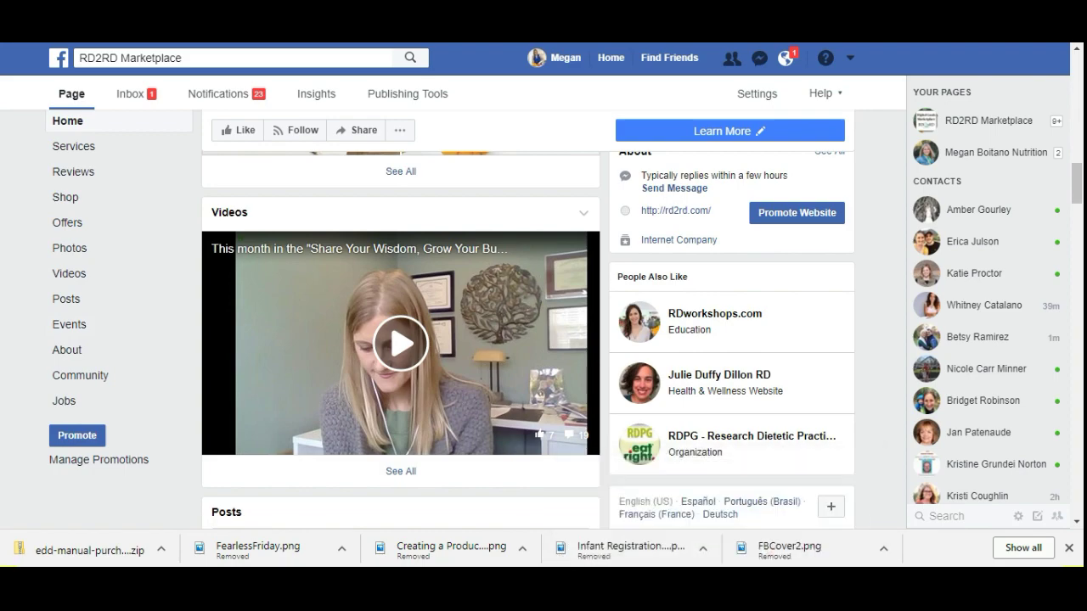
Bring the Zoom meeting window forward, then return to the RD2RD Marketplace browser
click(793, 535)
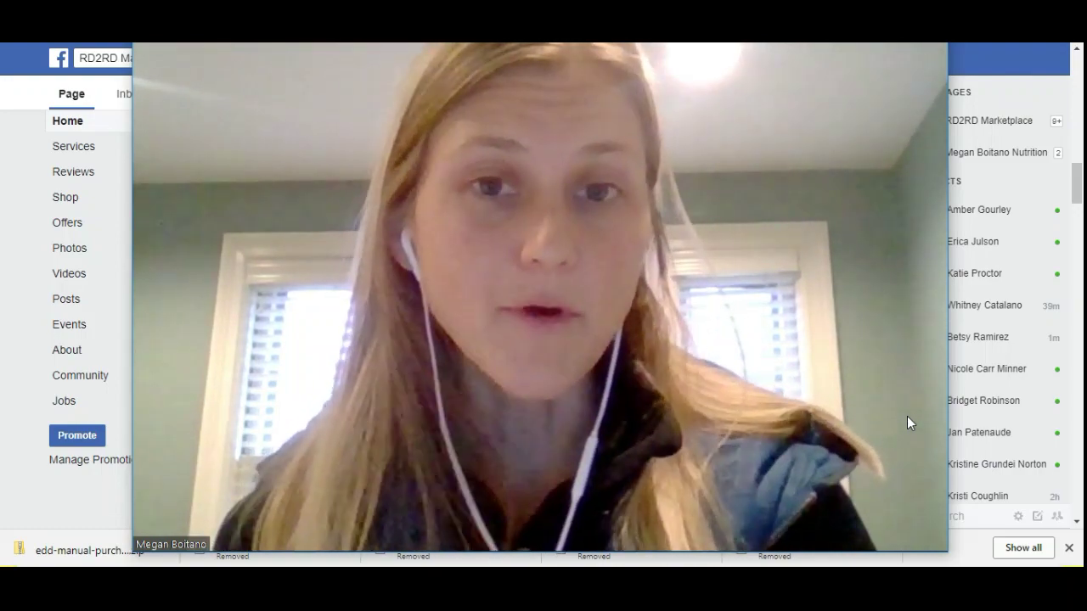
mouse_move(833, 468)
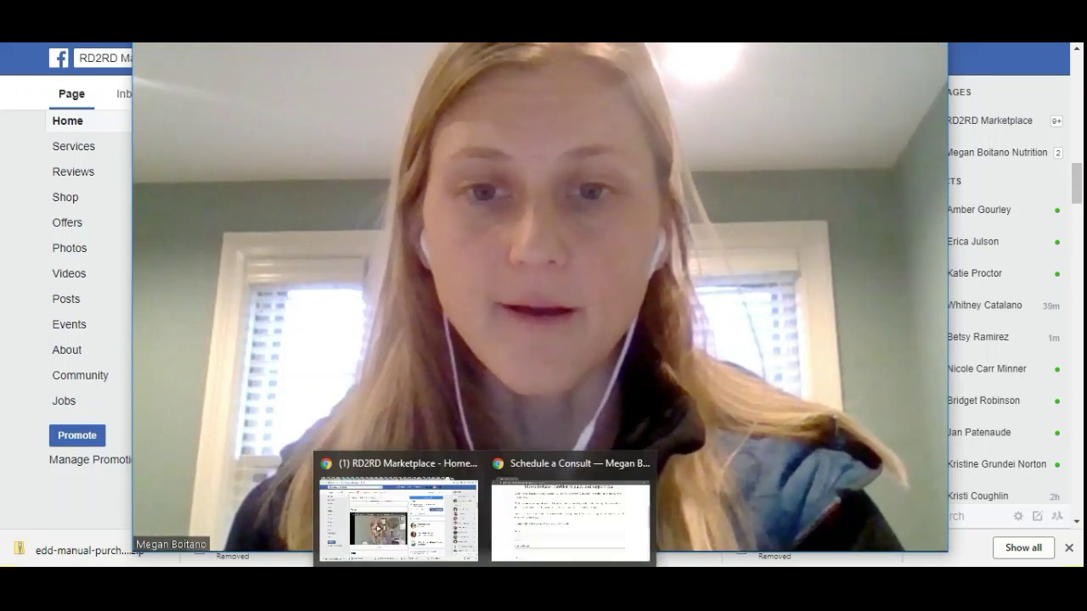
click(438, 541)
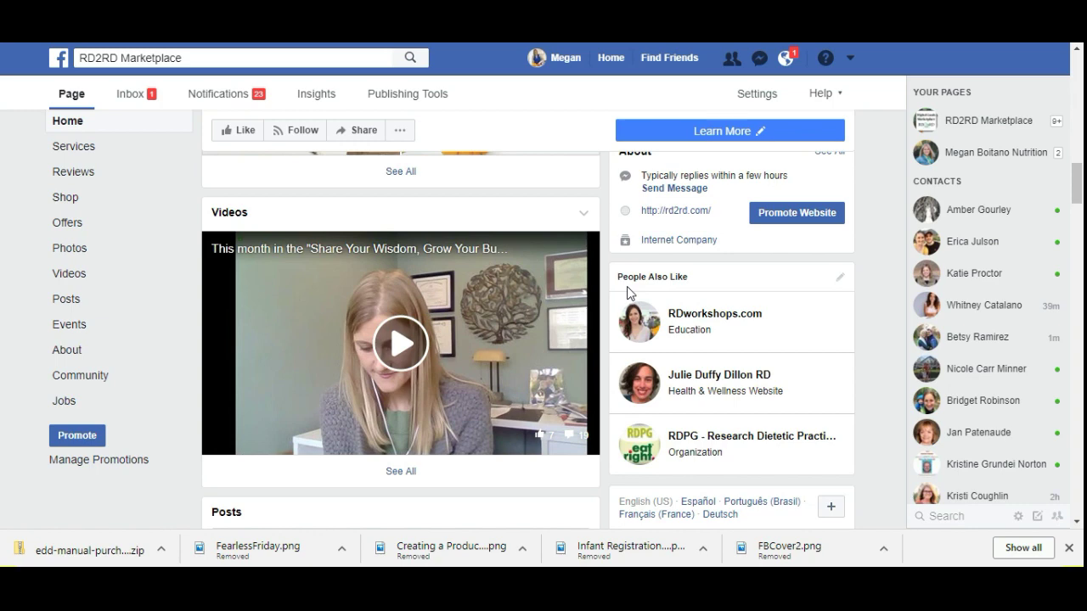
Launch OBS Studio (64bit) by searching 'obs' from the Start menu
click(10, 564)
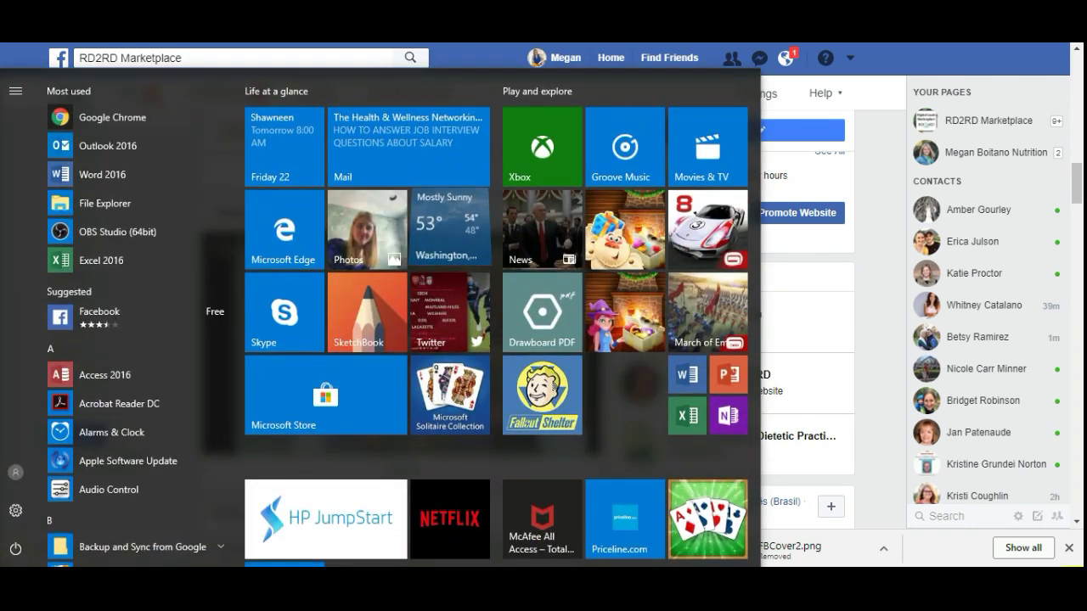
text(ob)
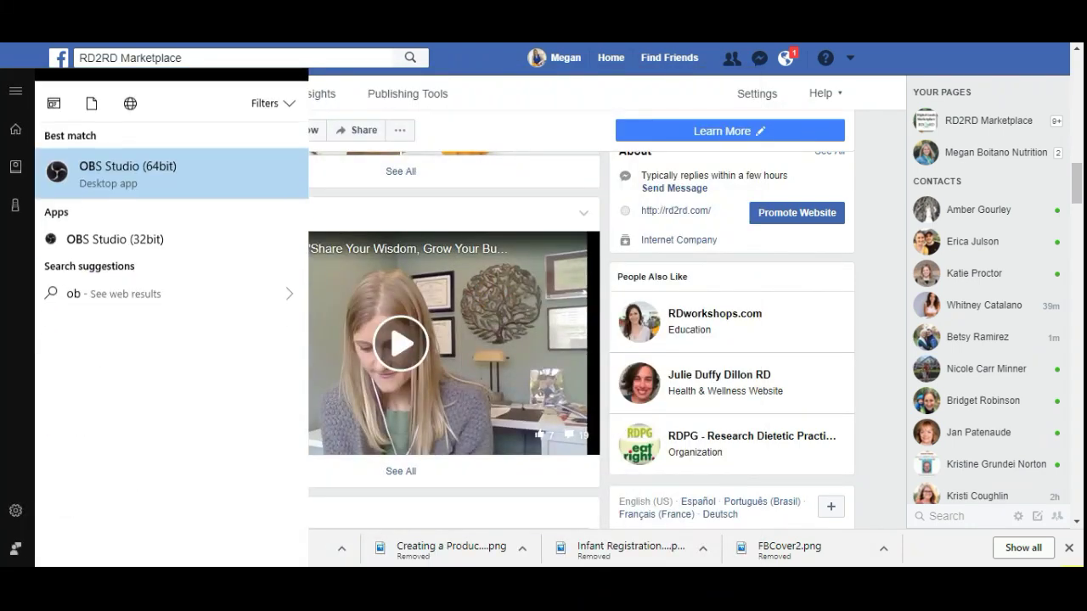
text(s)
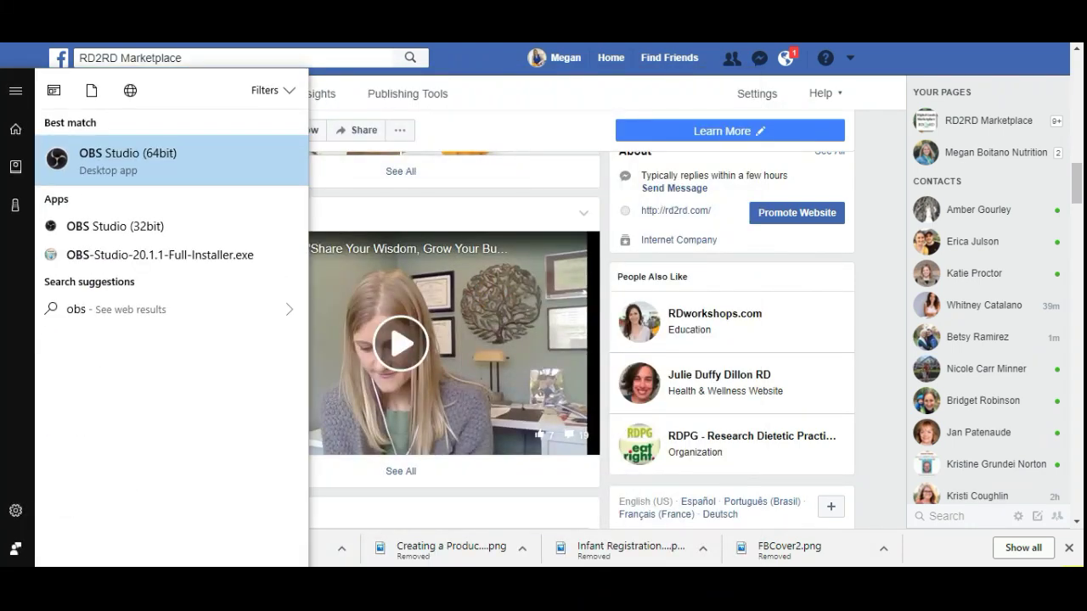
click(134, 159)
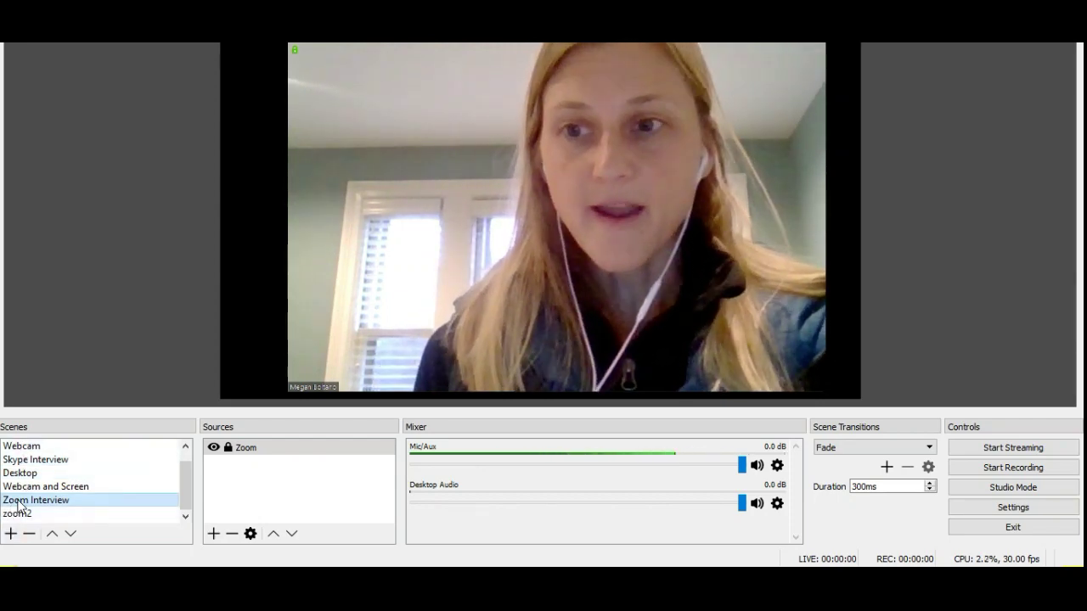
Preview the Webcam scene, then the Desktop scene
click(32, 447)
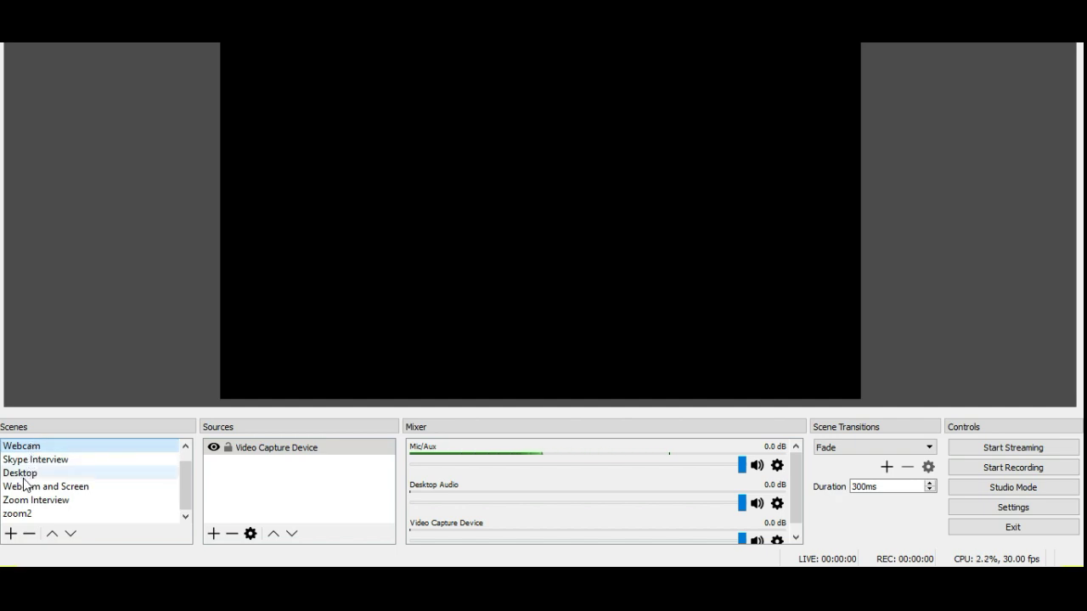
click(25, 475)
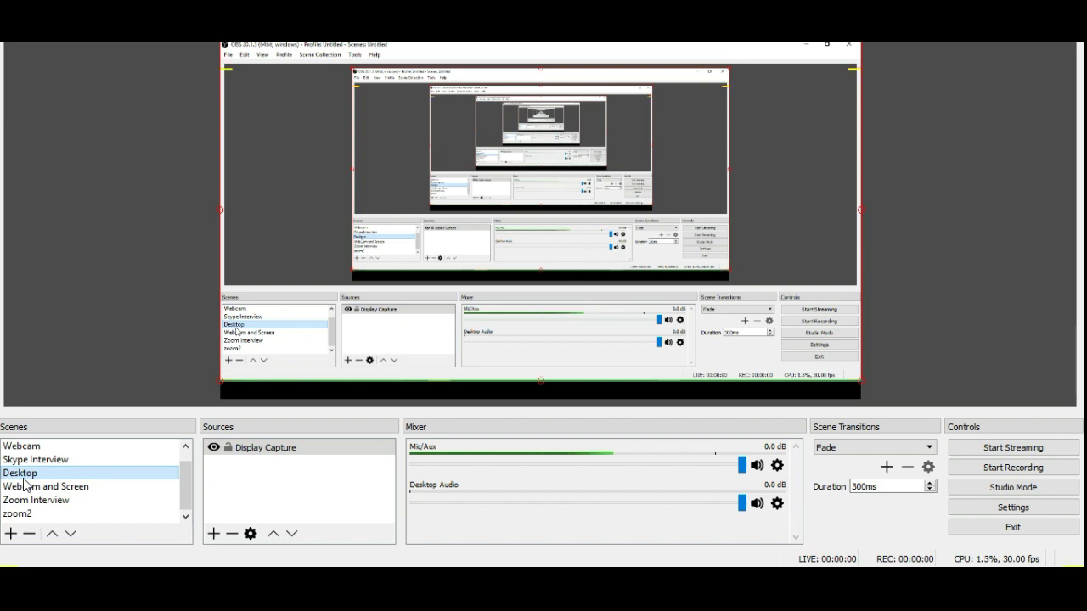
Preview the Webcam and Screen scene, then select the Zoom source in Zoom Interview
click(26, 486)
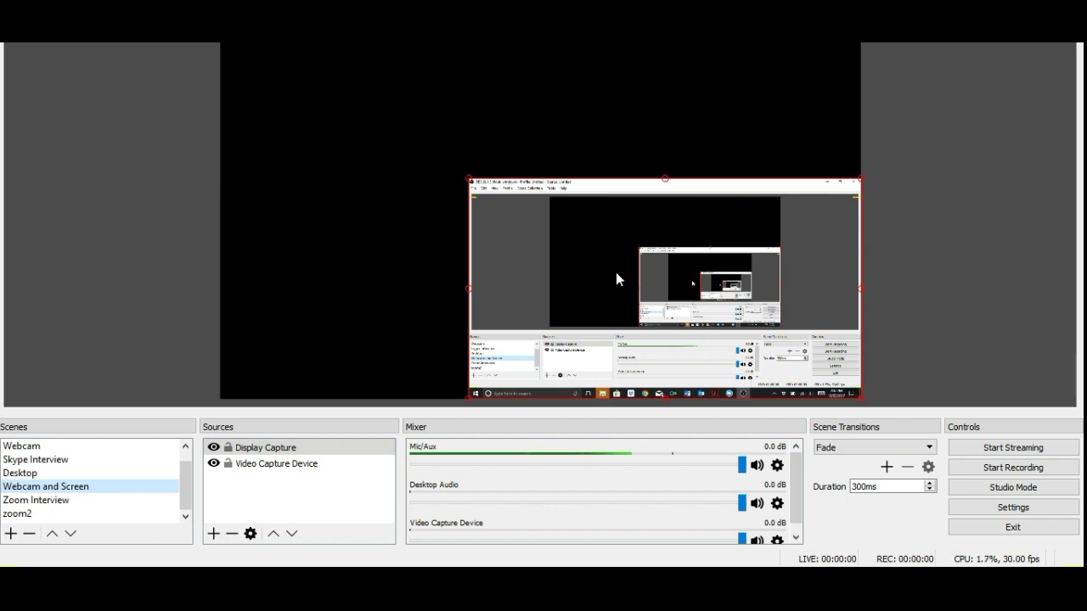
click(28, 501)
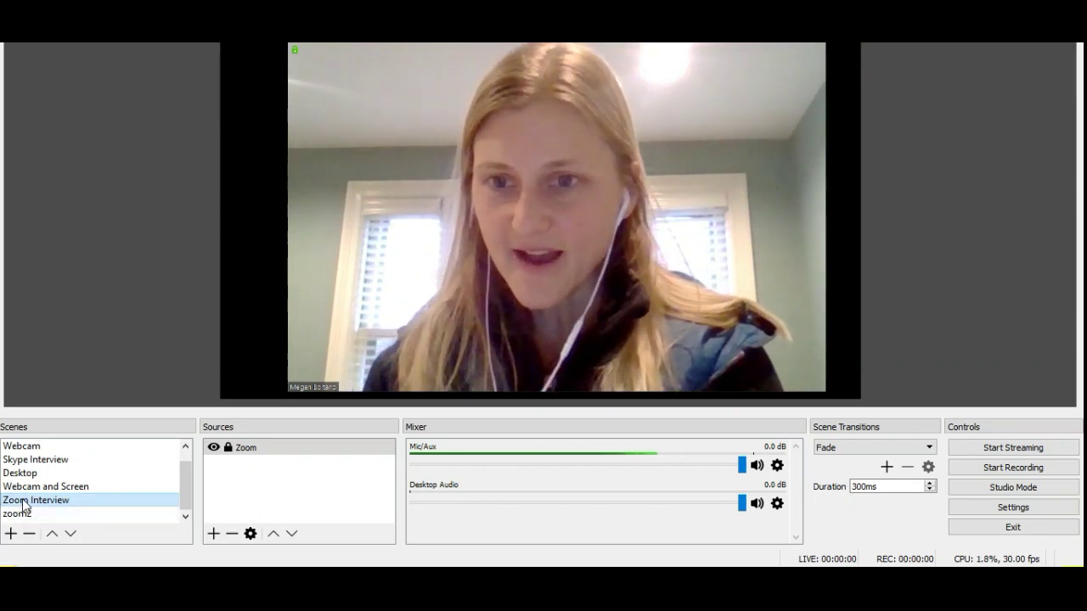
click(231, 448)
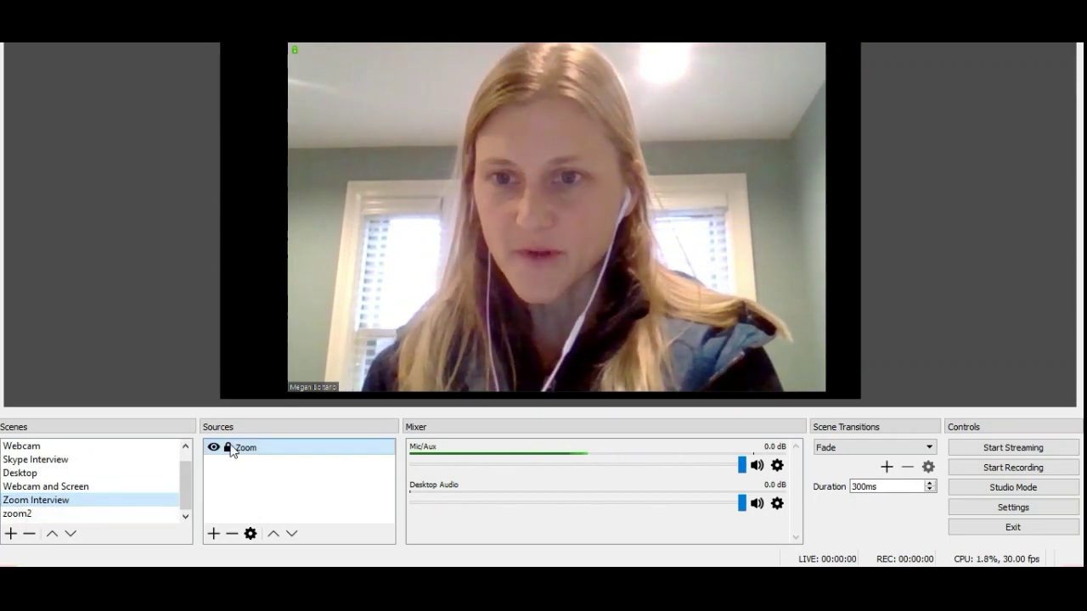
In the Skype Interview scene, drag the Window Capture up and left onto the canvas
click(64, 446)
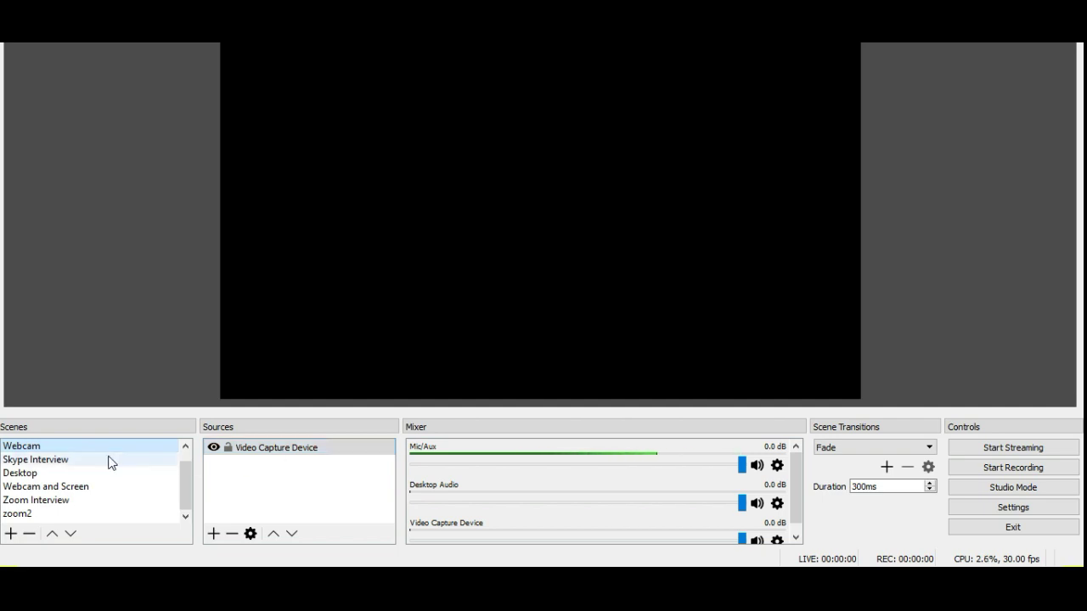
click(48, 461)
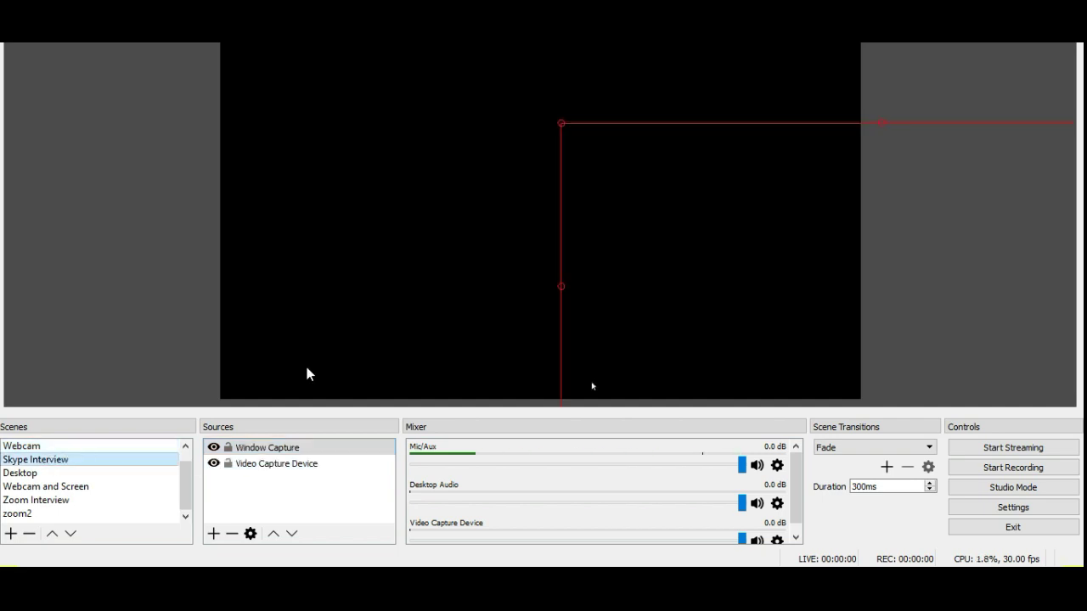
drag(657, 276, 318, 211)
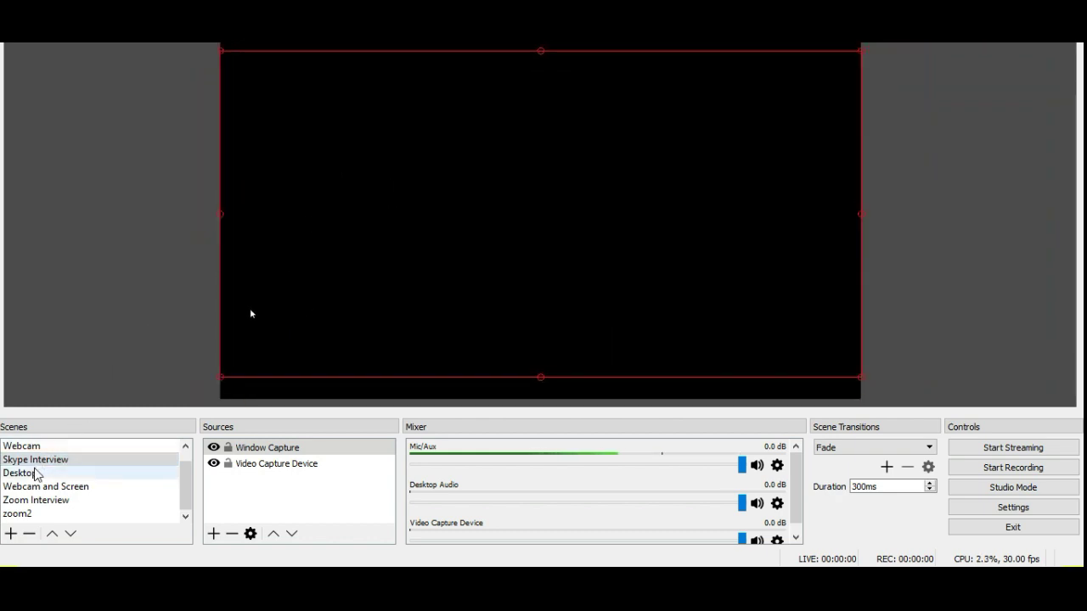
Check the Desktop scene's Display Capture, return to Zoom Interview, and select the zoom2 scene
mouse_move(34, 473)
mouse_down()
mouse_move(247, 445)
mouse_move(64, 457)
mouse_move(44, 480)
mouse_move(50, 473)
mouse_up()
click(252, 450)
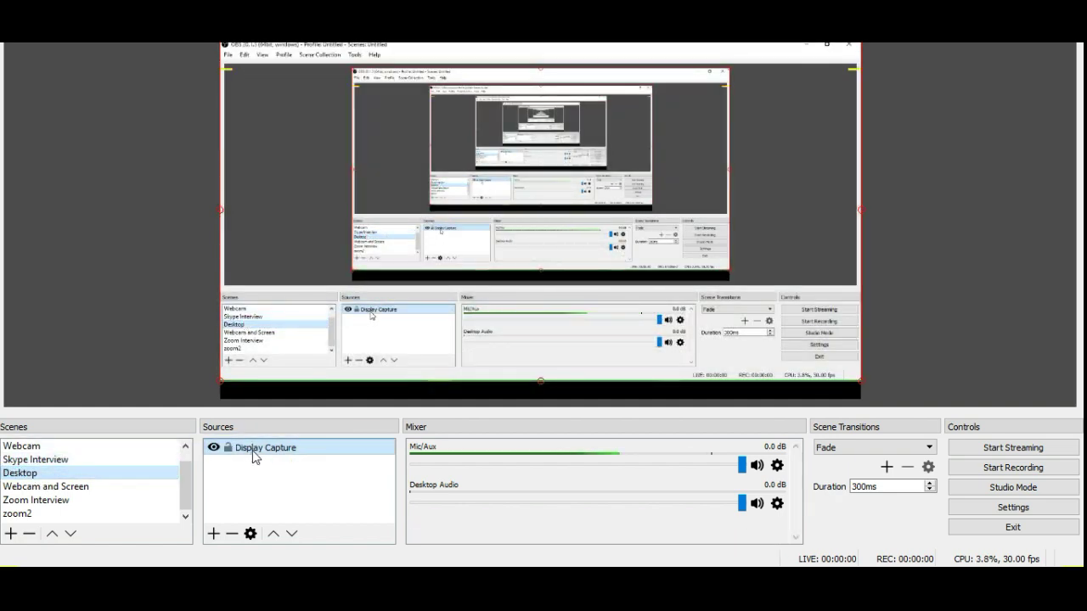
click(70, 501)
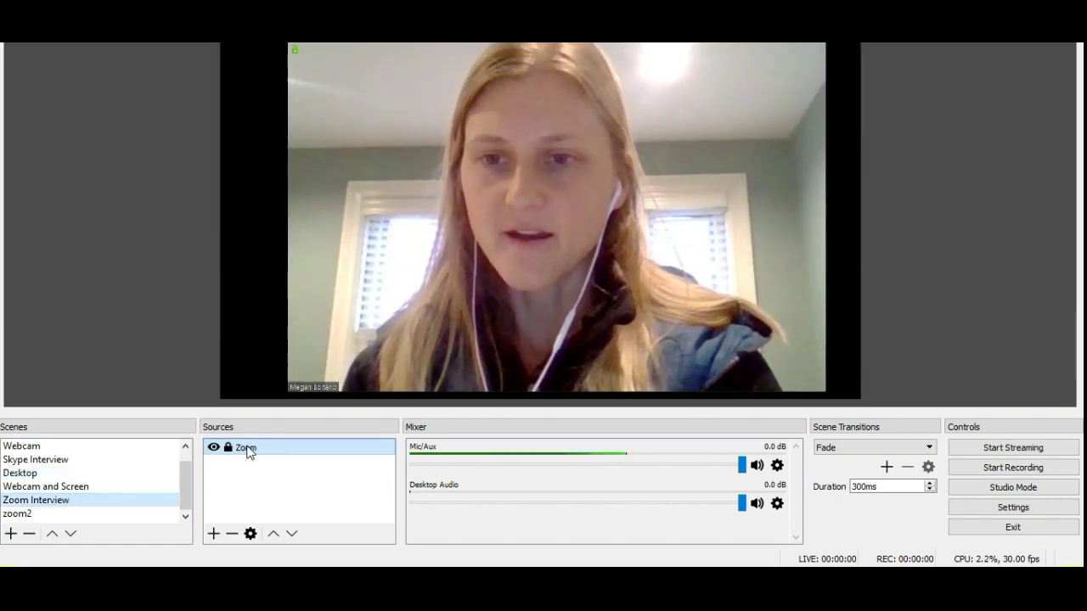
click(30, 513)
Delete the old zoom2 scene and create a new empty scene named 'Zoom2'
click(30, 534)
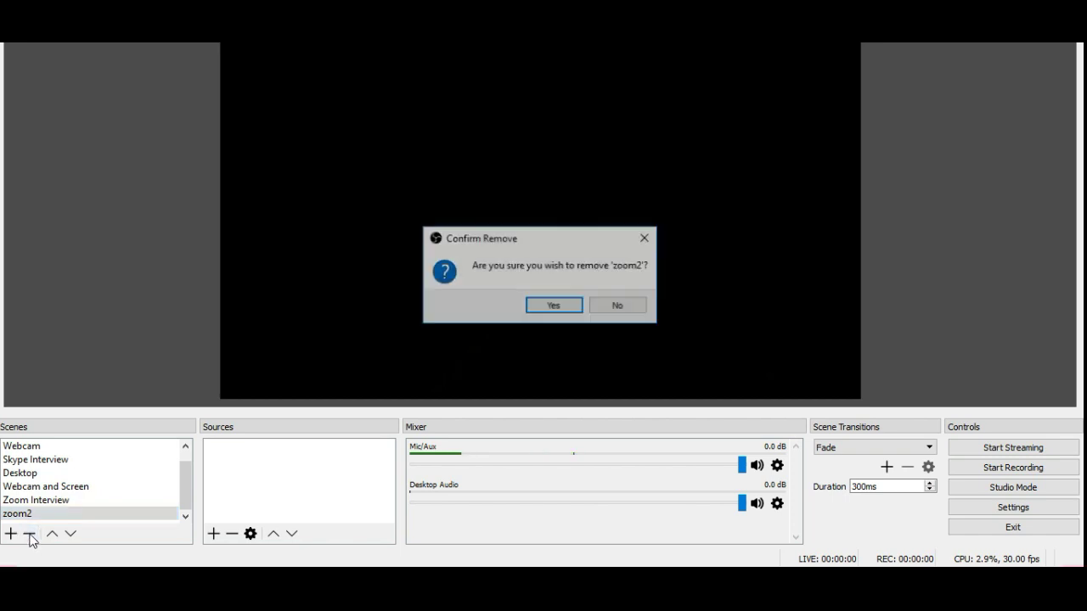
click(574, 307)
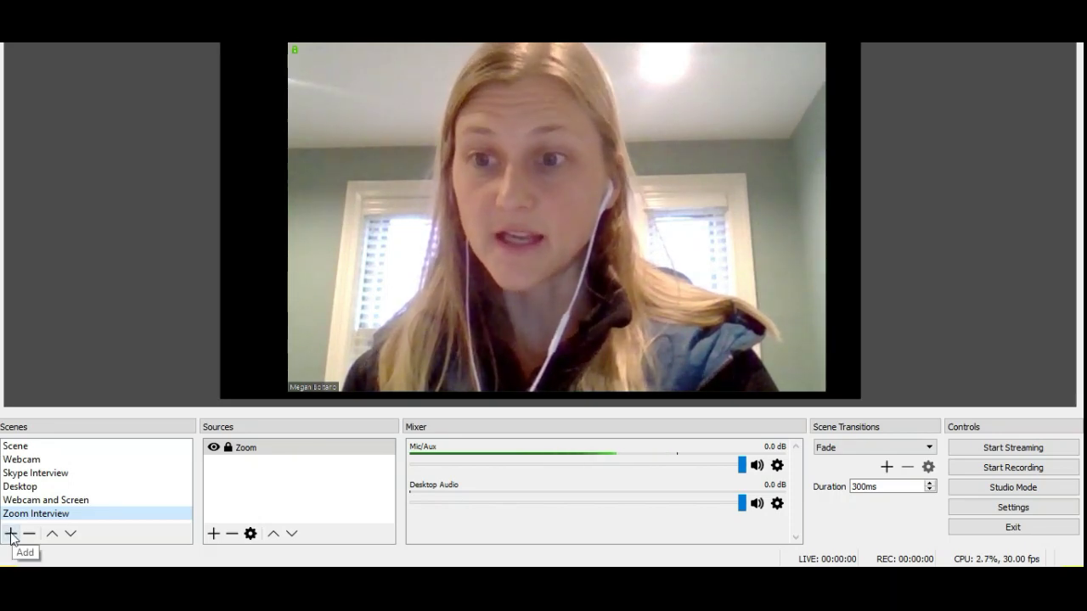
click(11, 533)
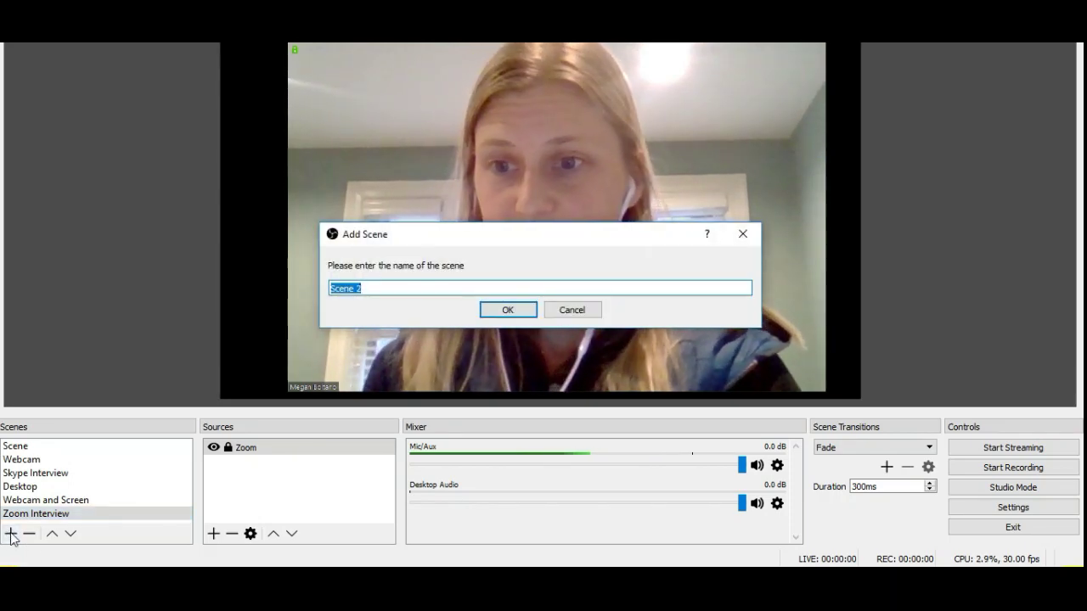
text(Zoom2)
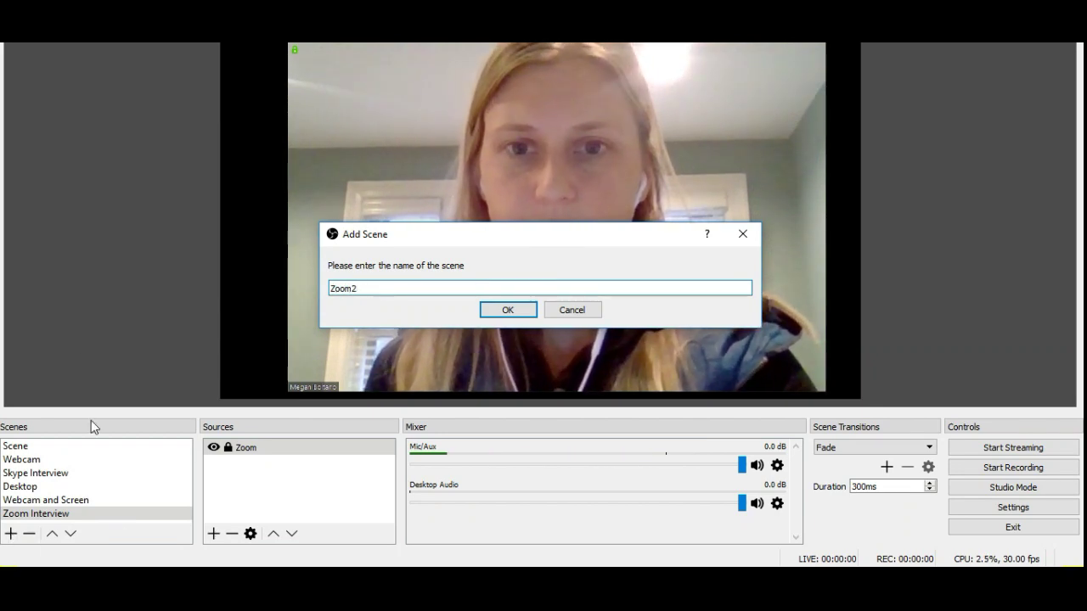
click(487, 315)
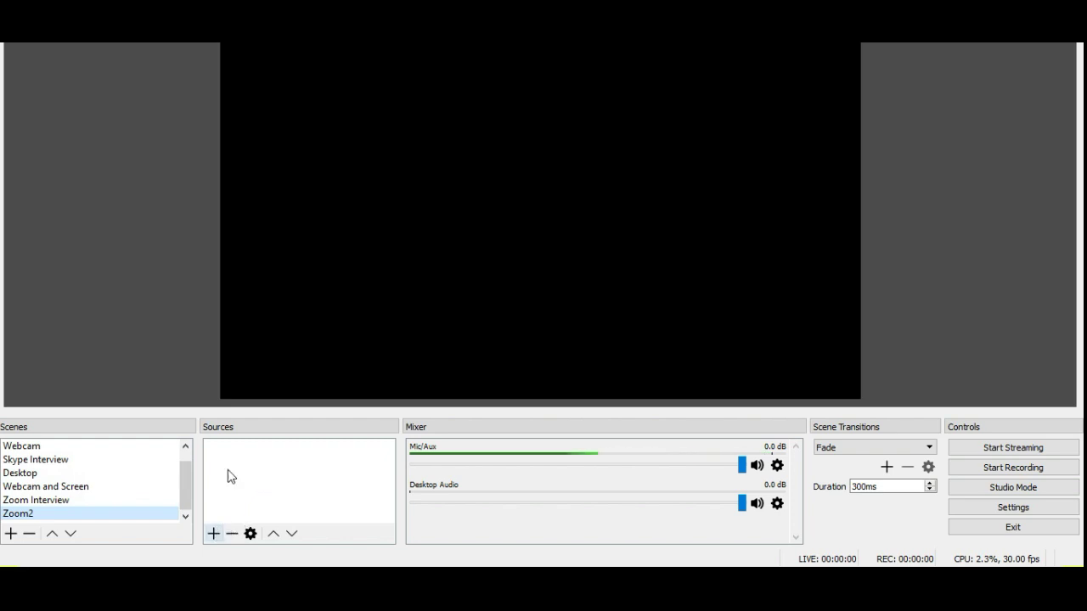
In the Zoom2 scene, add a Window Capture source, then remove it again
click(264, 456)
click(25, 513)
click(215, 534)
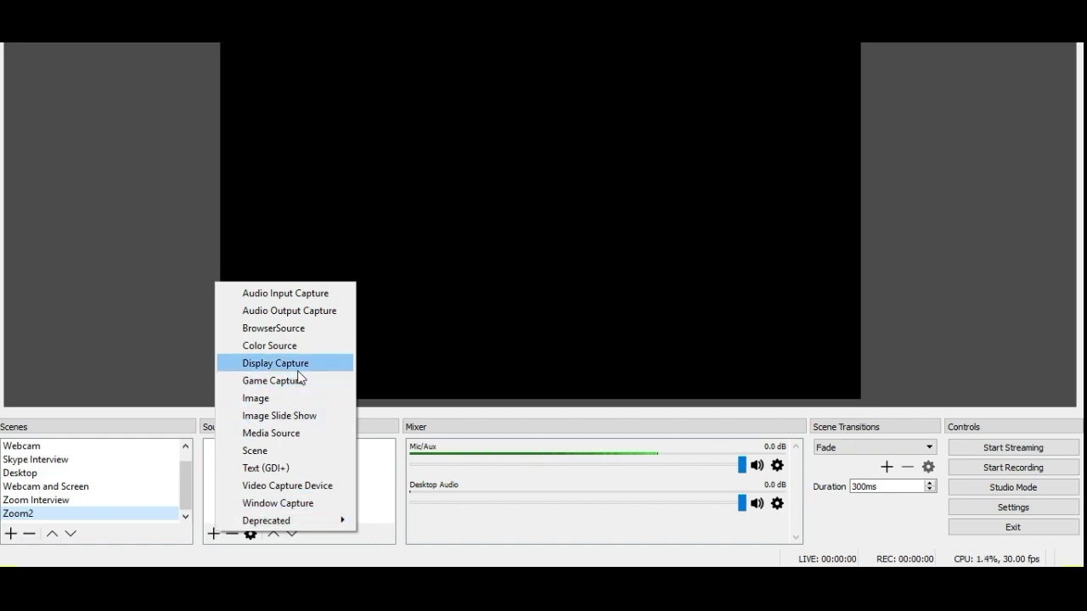
click(296, 510)
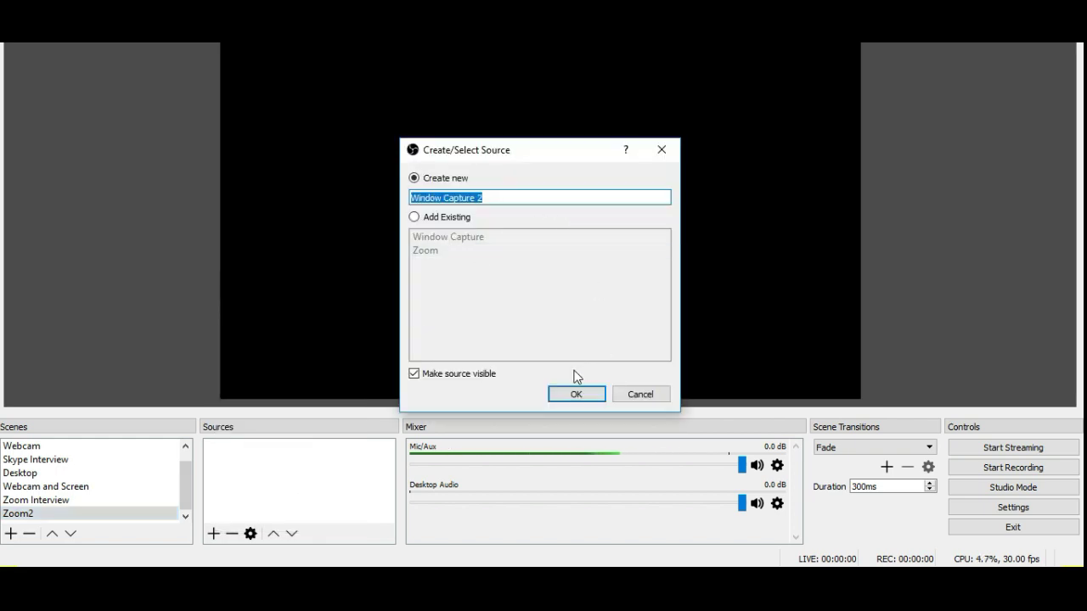
click(574, 394)
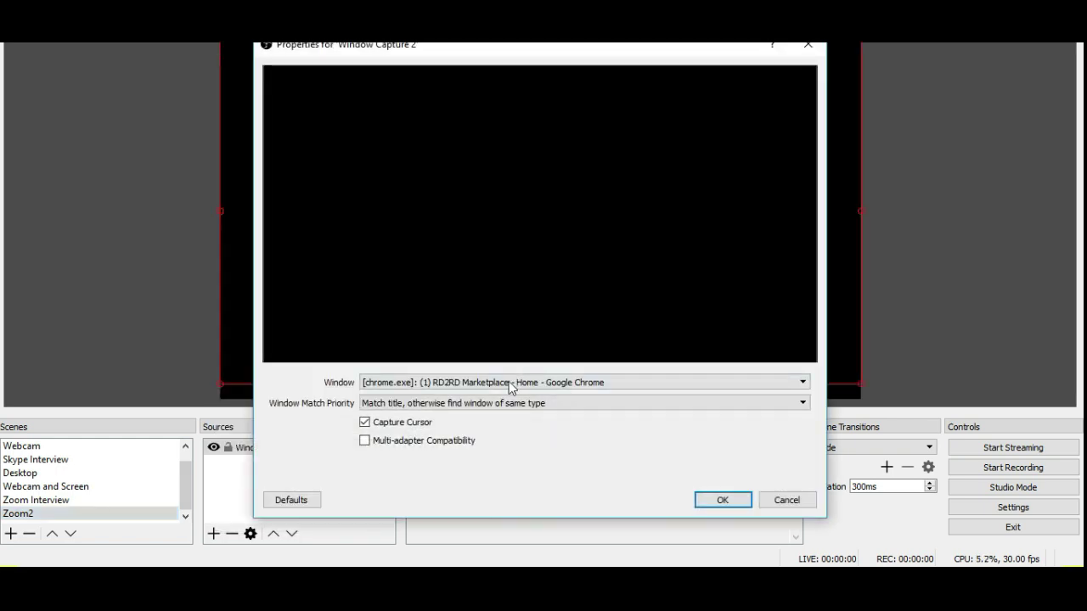
click(786, 499)
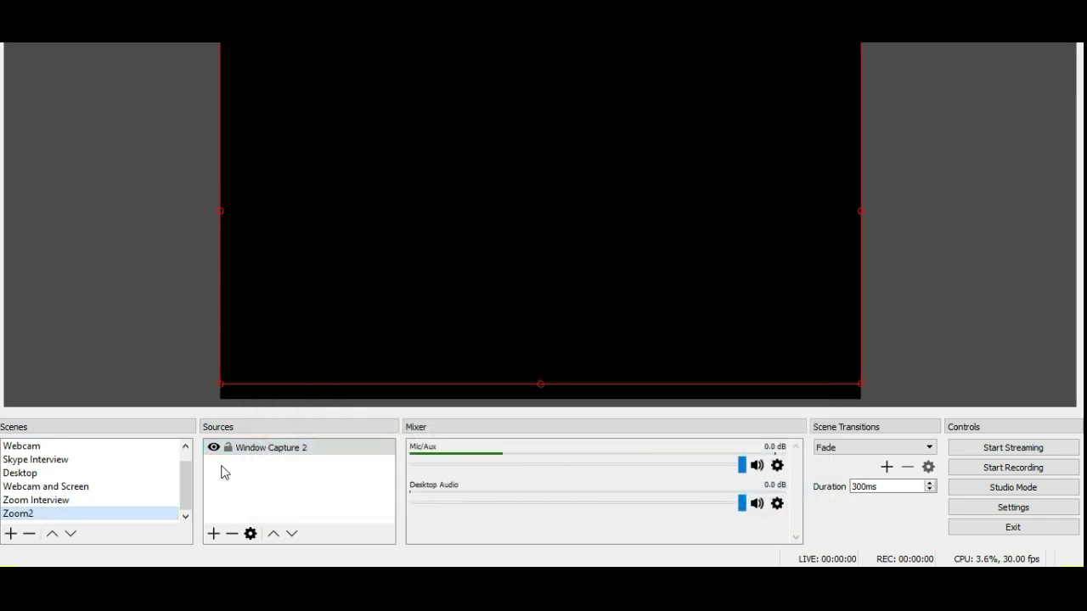
click(232, 533)
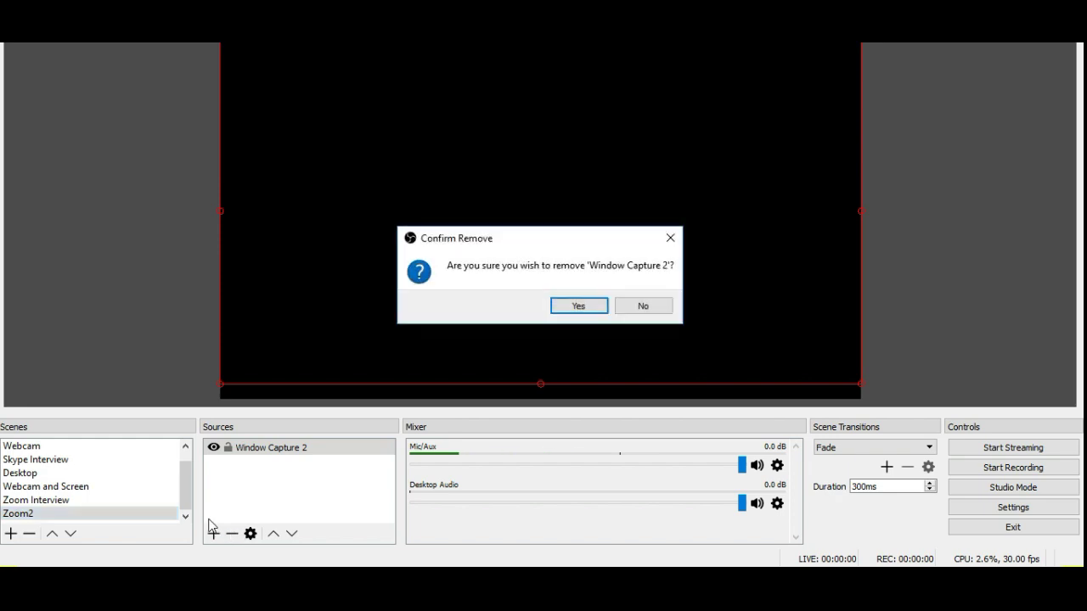
click(578, 308)
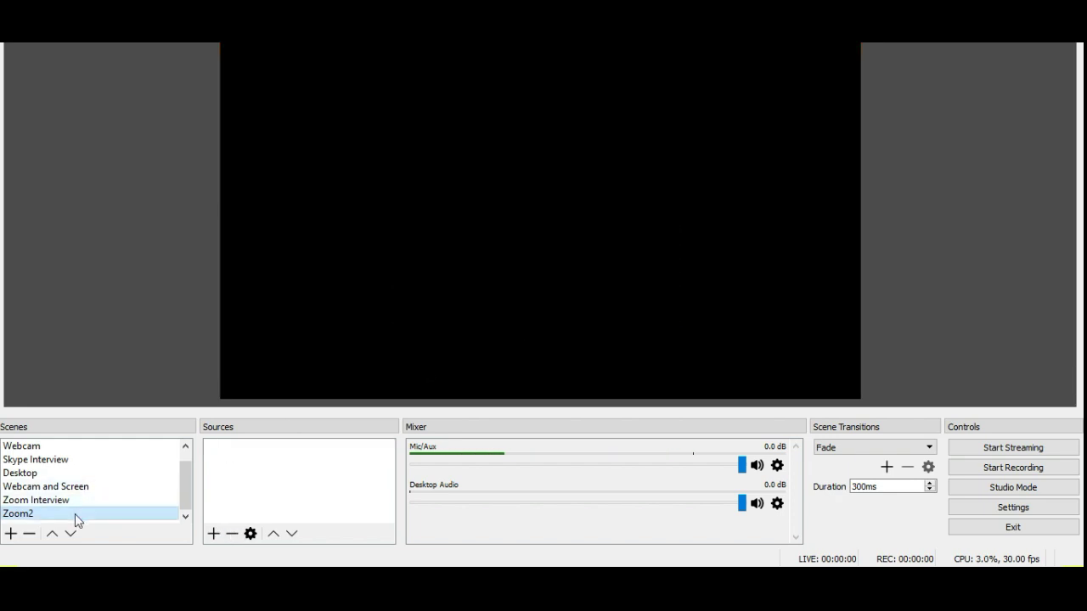
Add Window Capture 2 to Zoom2, capturing the Zoom meeting window
click(213, 533)
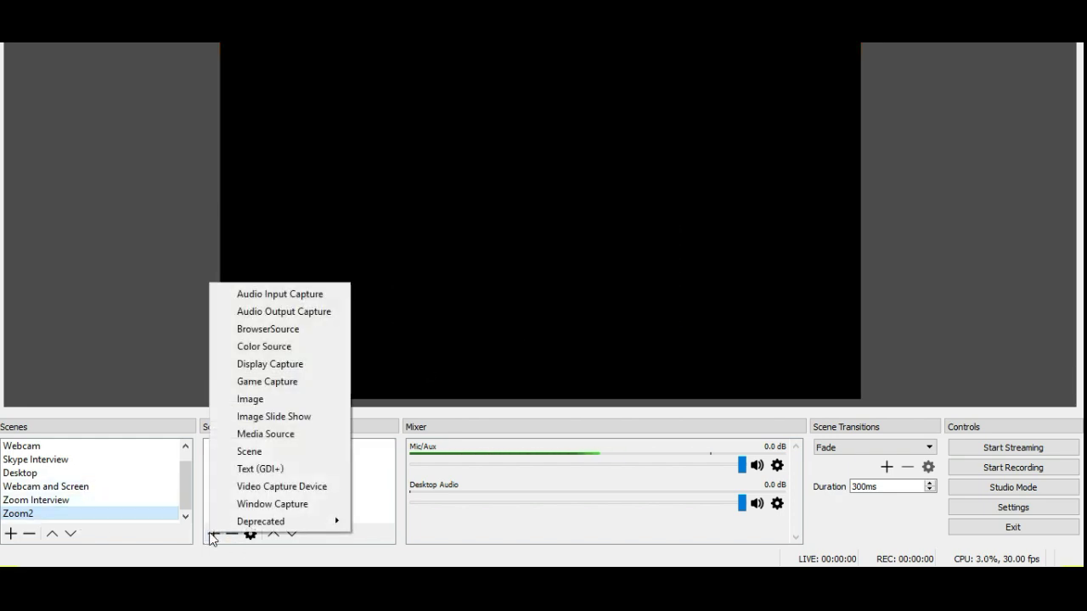
click(242, 507)
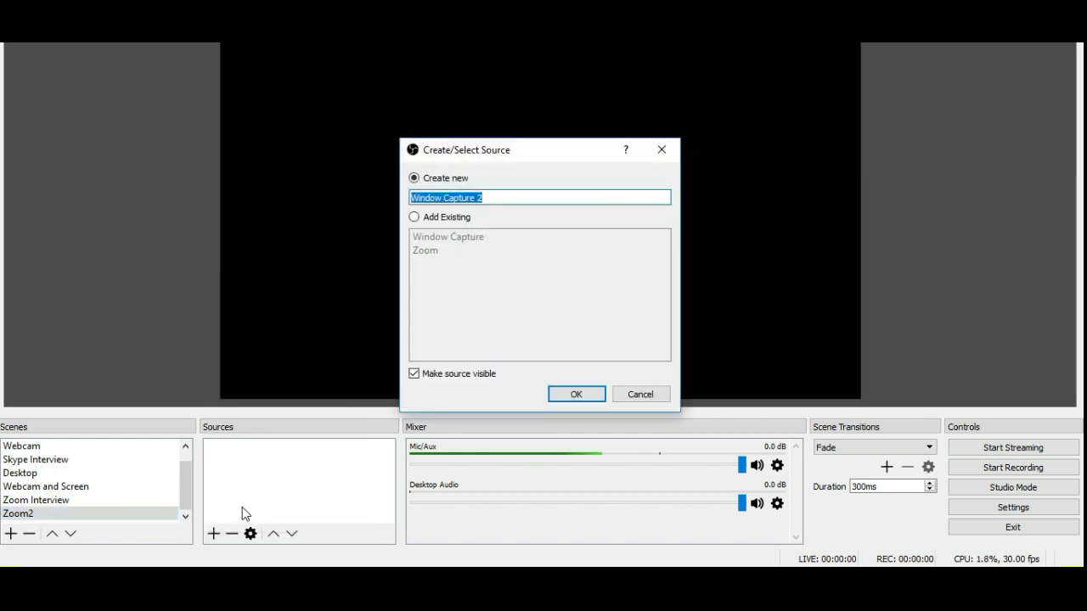
click(576, 394)
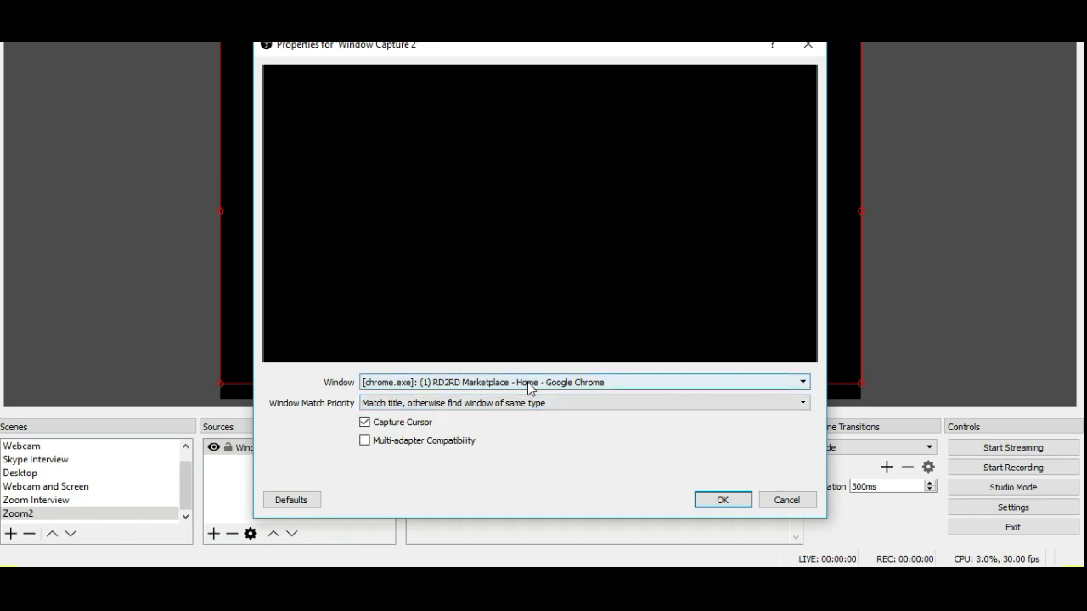
click(529, 387)
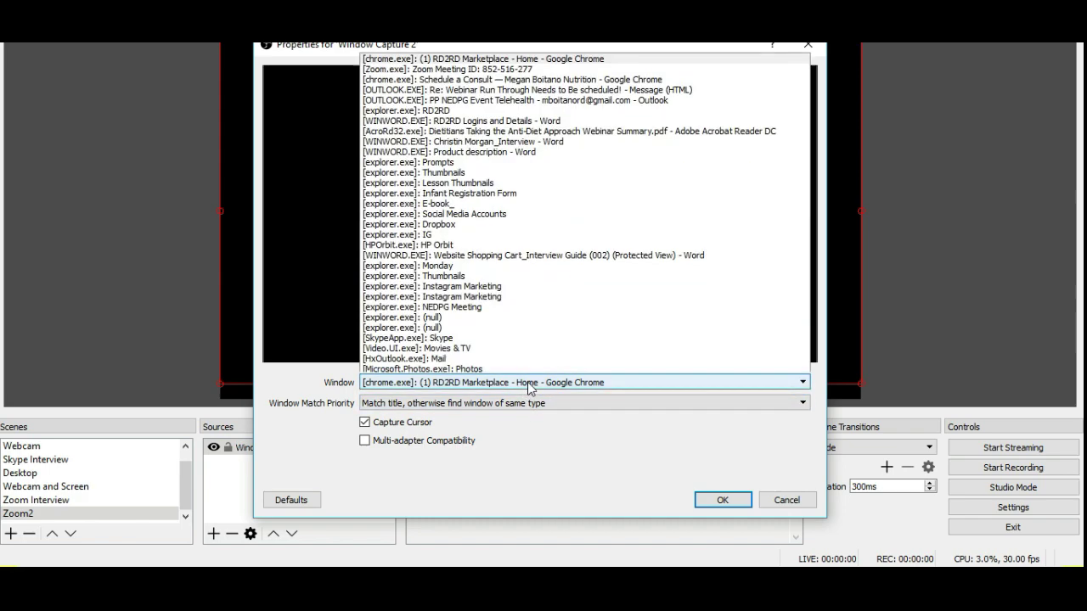
click(526, 68)
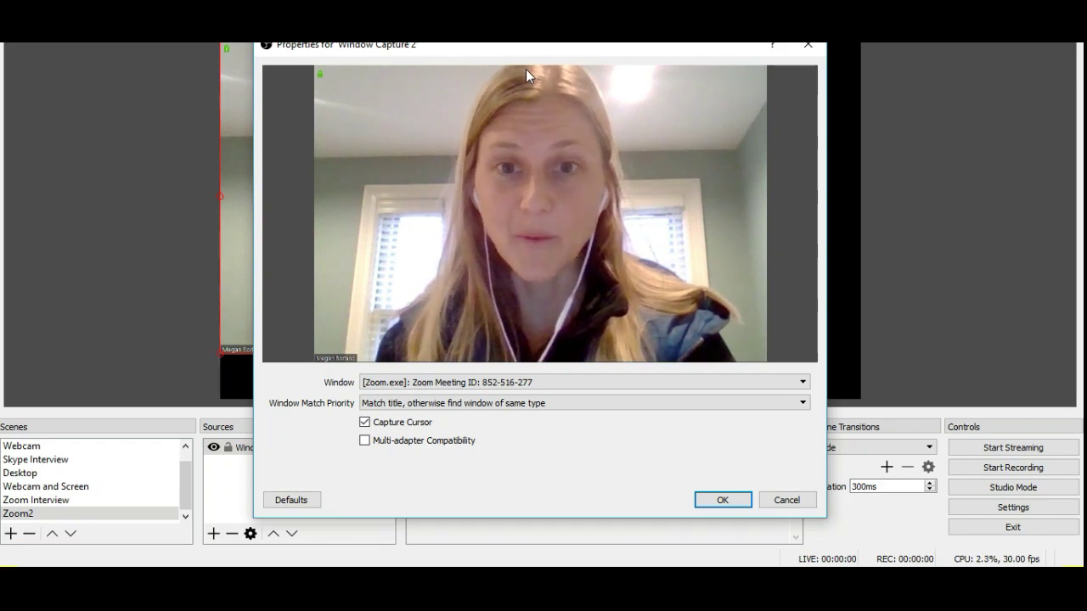
click(721, 500)
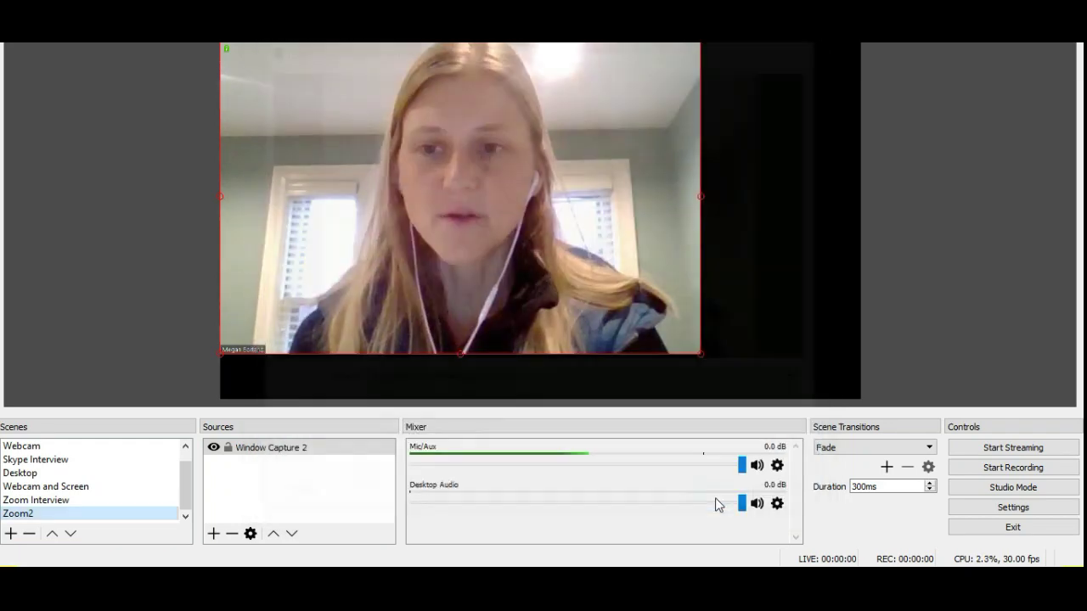
Move the Zoom capture right and down in the Zoom2 frame, then show Zoom Interview
click(17, 500)
click(12, 516)
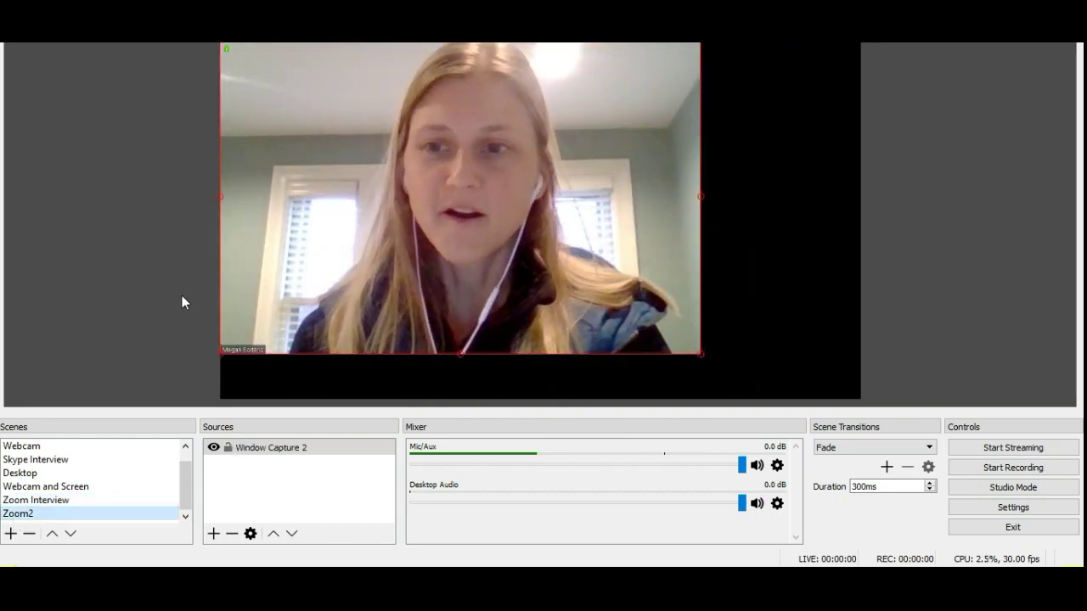
drag(327, 233, 439, 243)
click(17, 500)
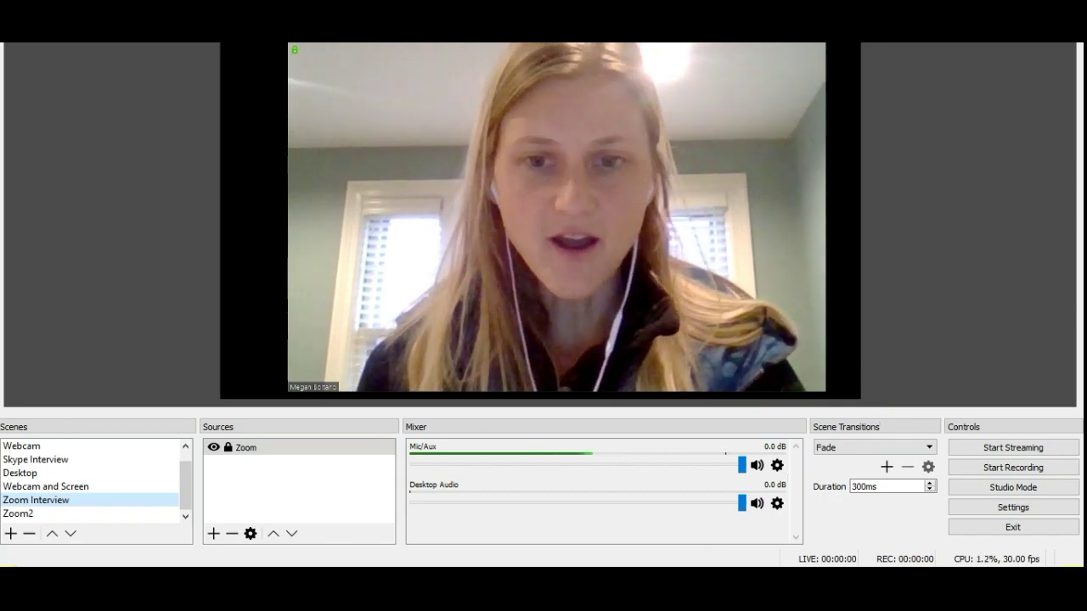
Open the RD2RD Marketplace page's Publishing Tools and start a new page post
click(459, 526)
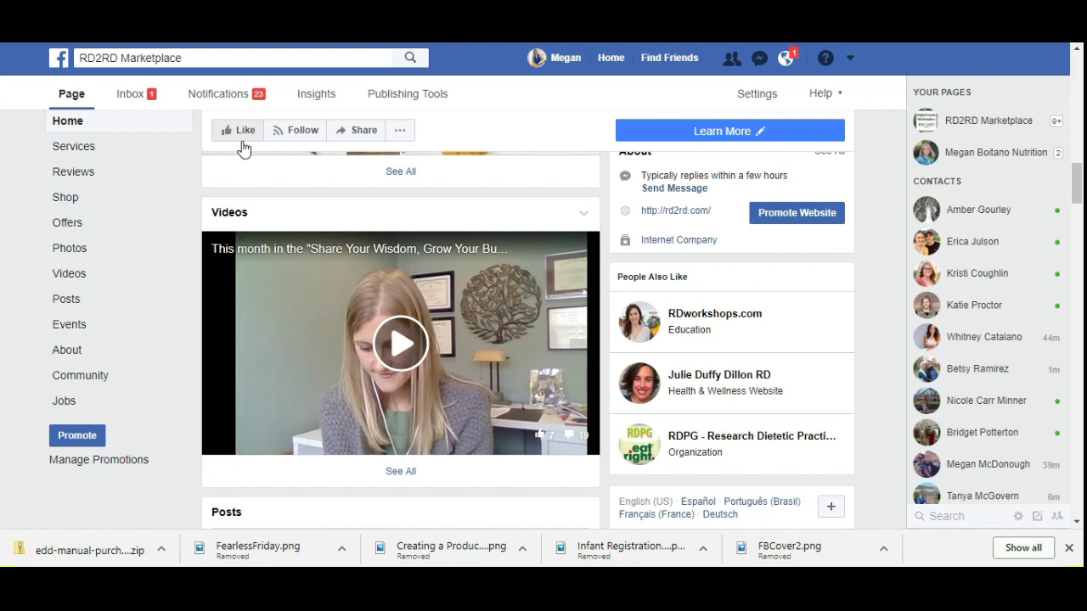
click(417, 101)
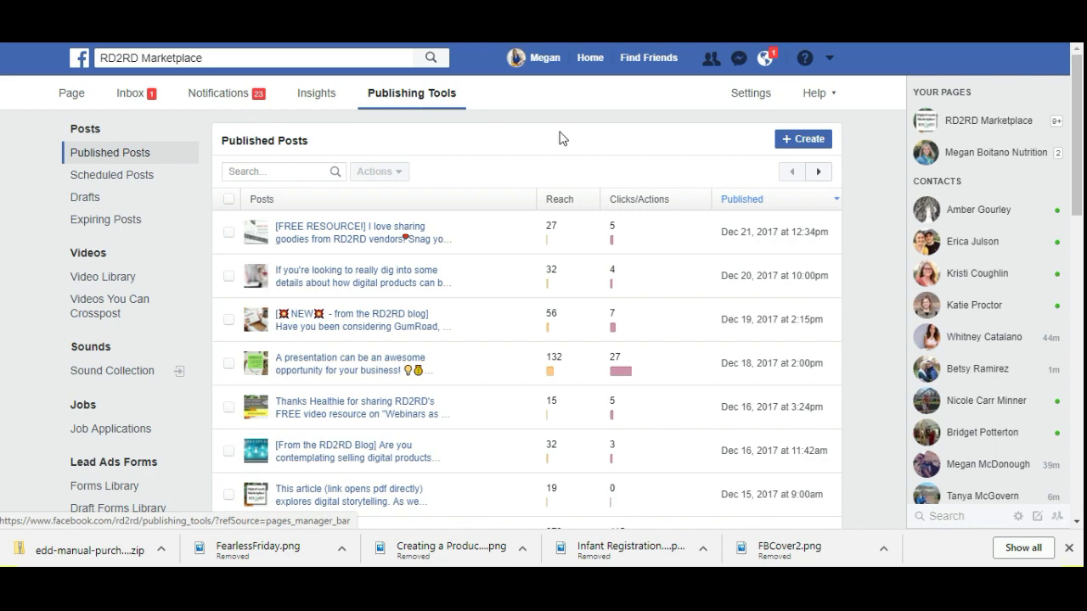
click(791, 142)
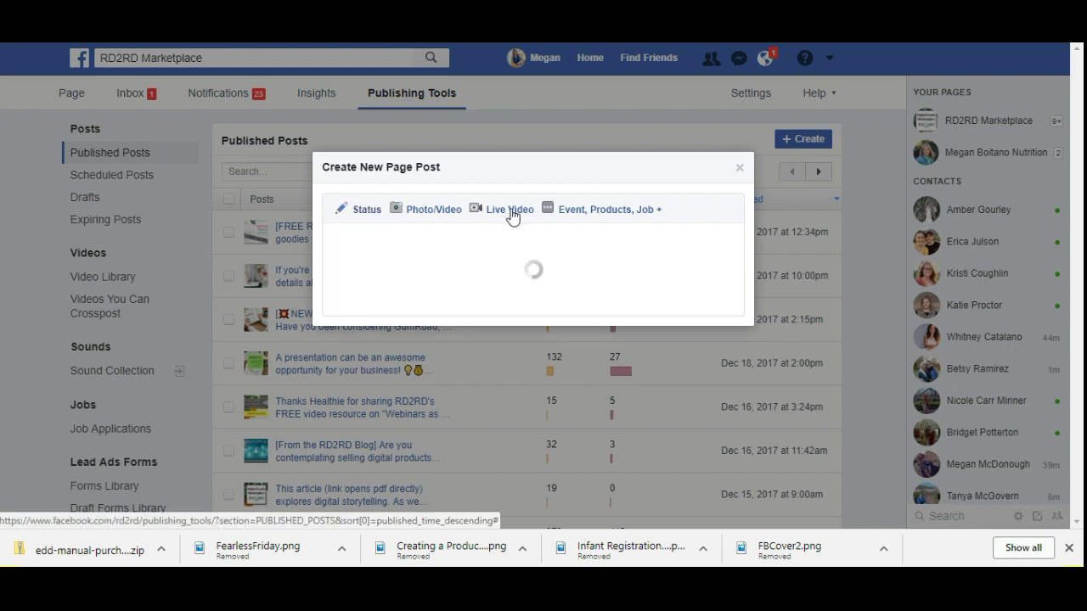
Choose Live Video and open the Connect view showing the server URL and stream key
click(512, 215)
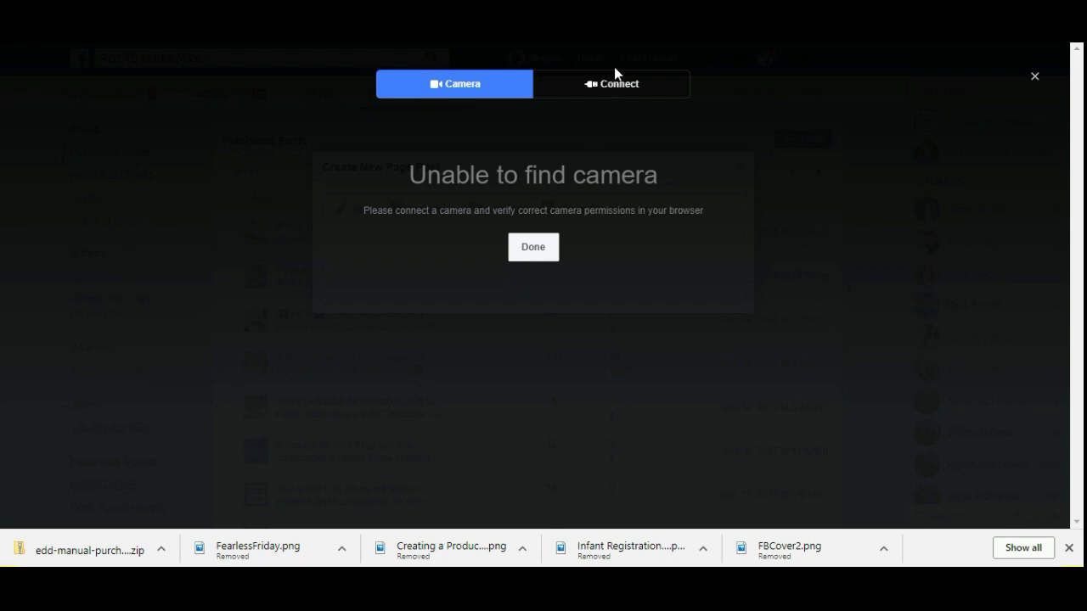
click(613, 88)
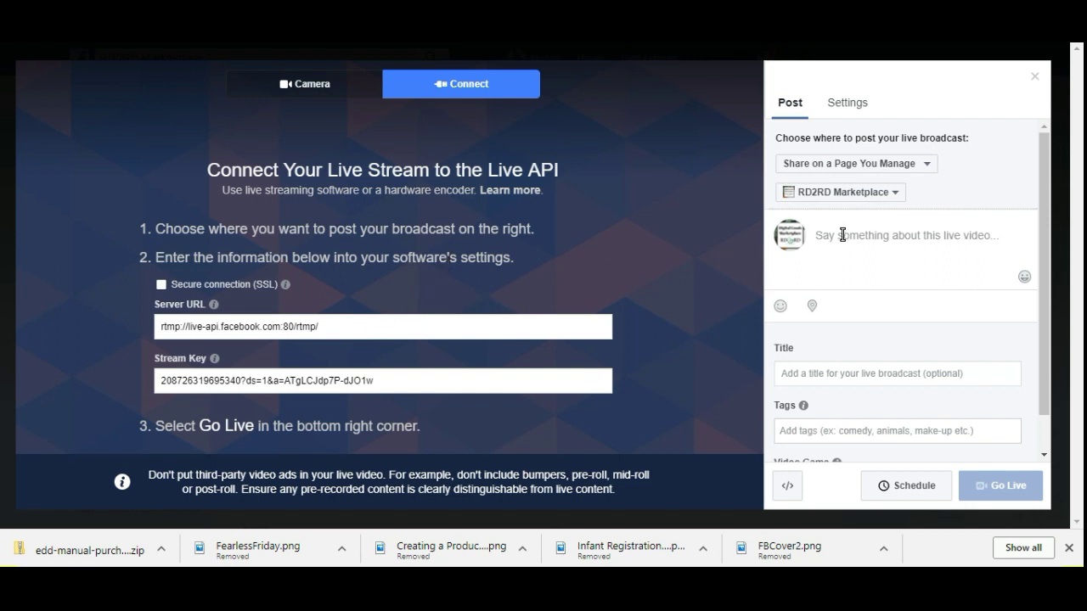
Begin a description ('I'm going', partly deleted) and share the broadcast on the RD2RD Marketplace page
click(920, 236)
text(I'm going)
key(BackSpace)
key(BackSpace)
key(BackSpace)
key(BackSpace)
key(BackSpace)
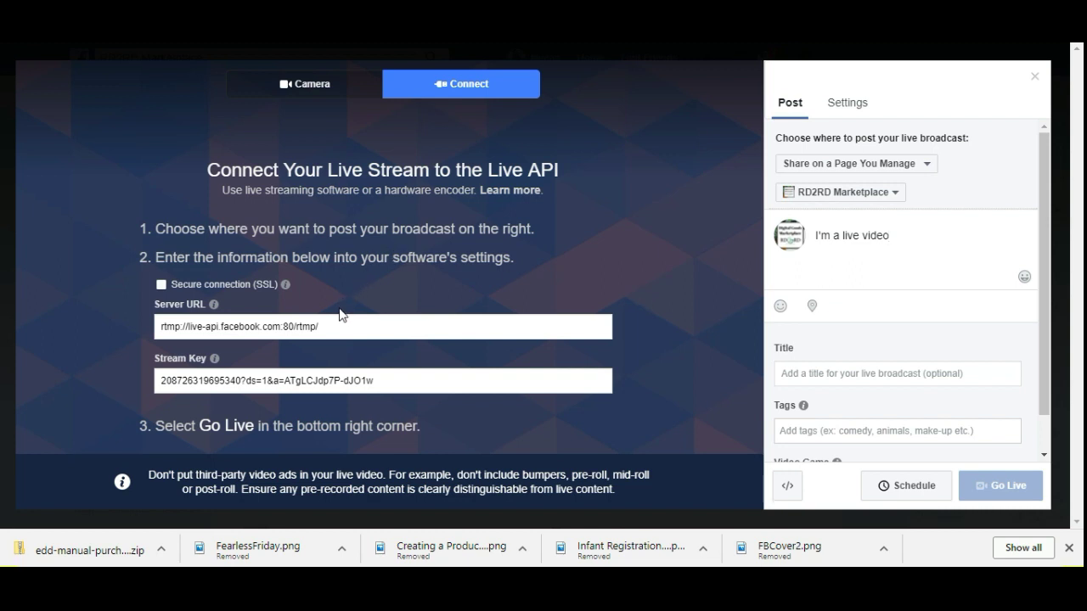
click(929, 166)
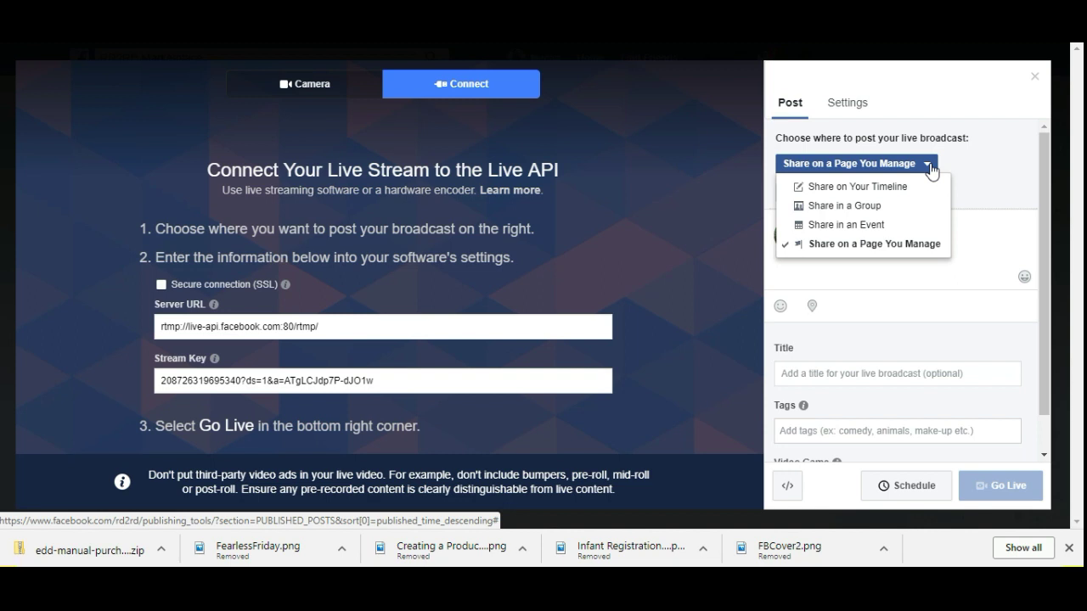
click(982, 168)
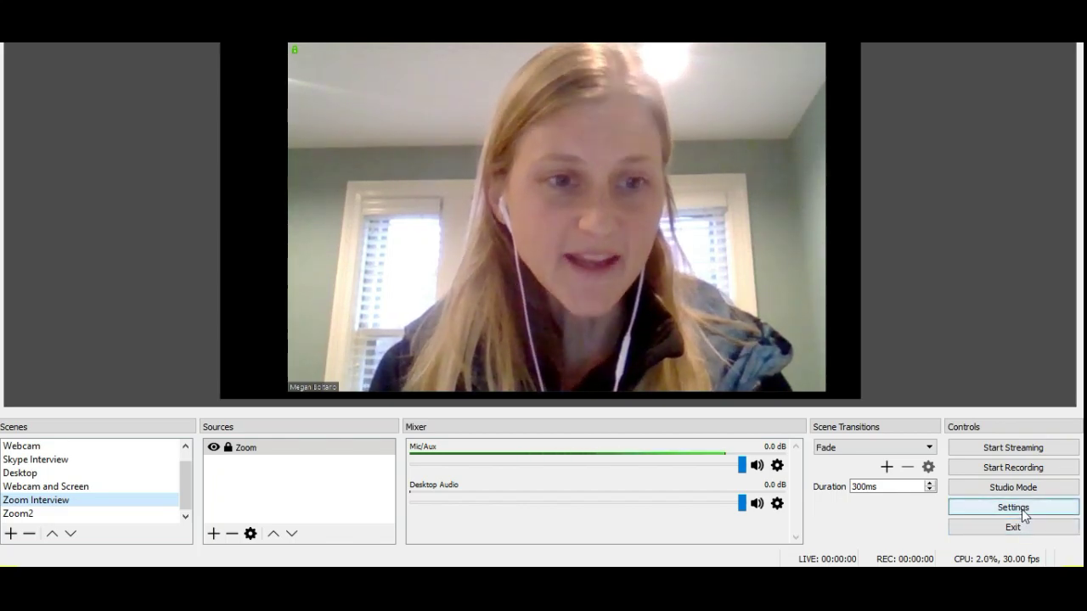
In OBS Settings > Stream, change the stream type to Custom Streaming Server
click(1021, 509)
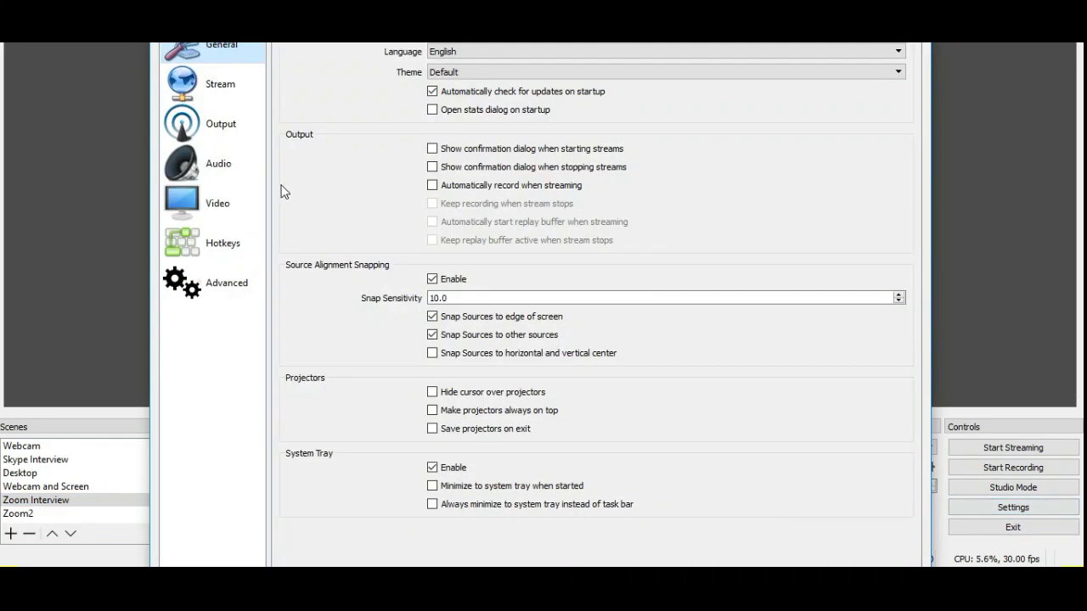
click(206, 98)
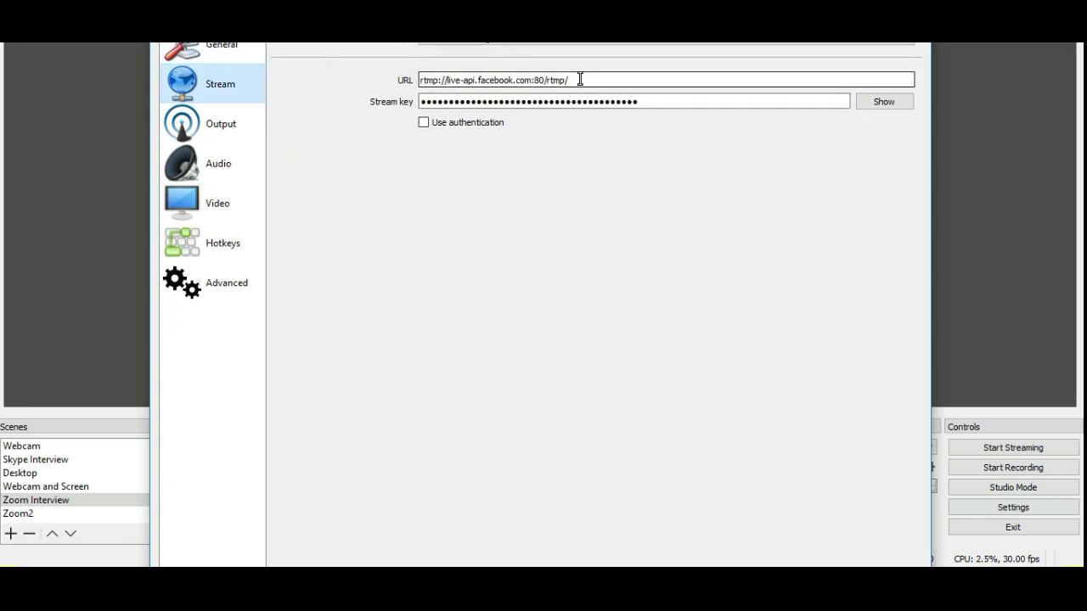
click(638, 41)
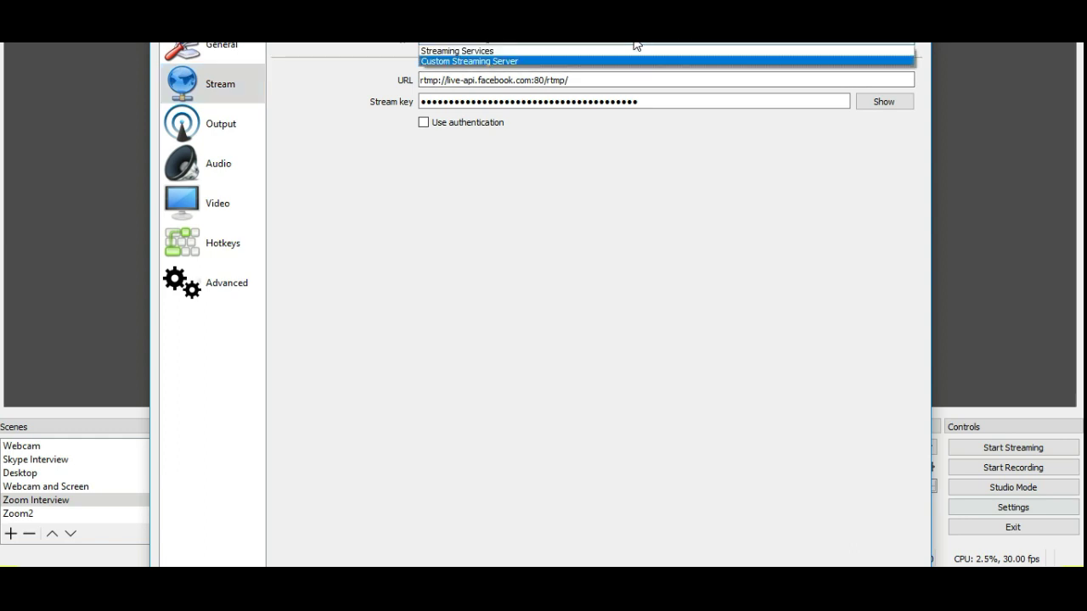
click(602, 51)
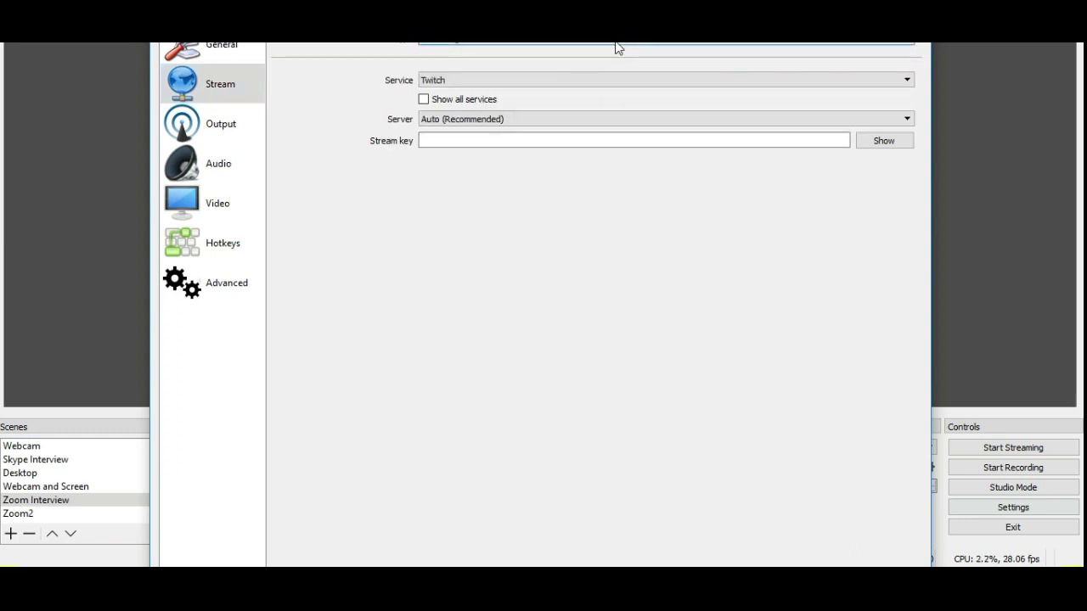
click(617, 40)
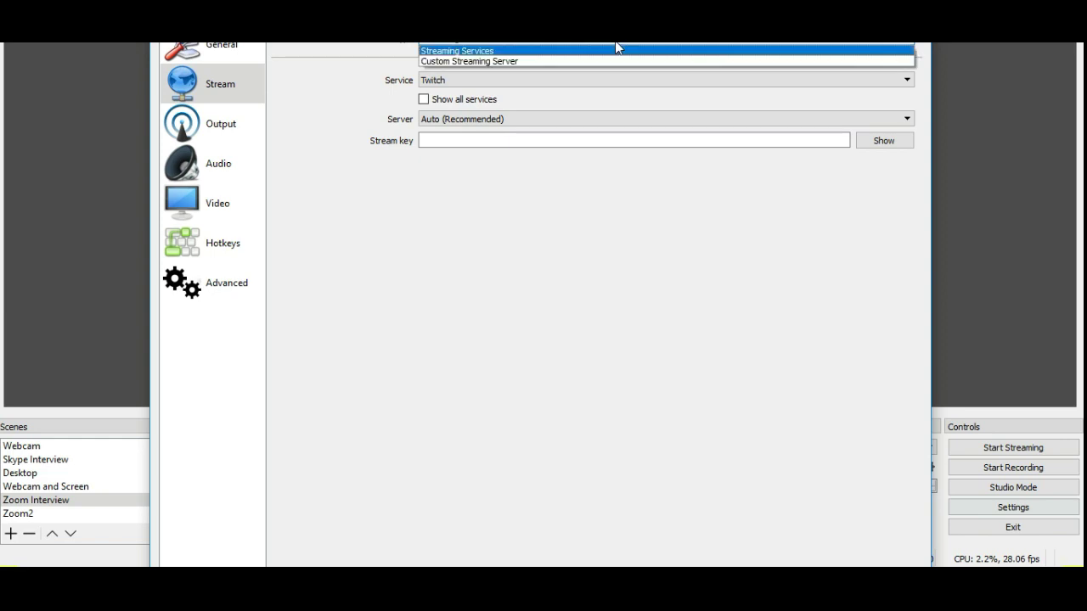
click(575, 62)
click(556, 81)
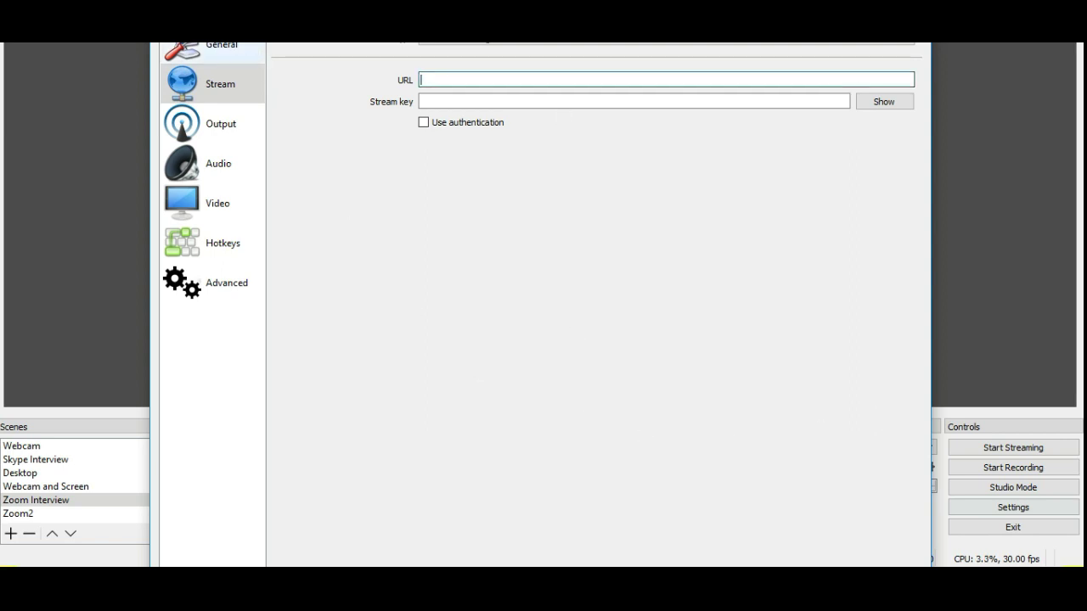
drag(254, 34, 335, 29)
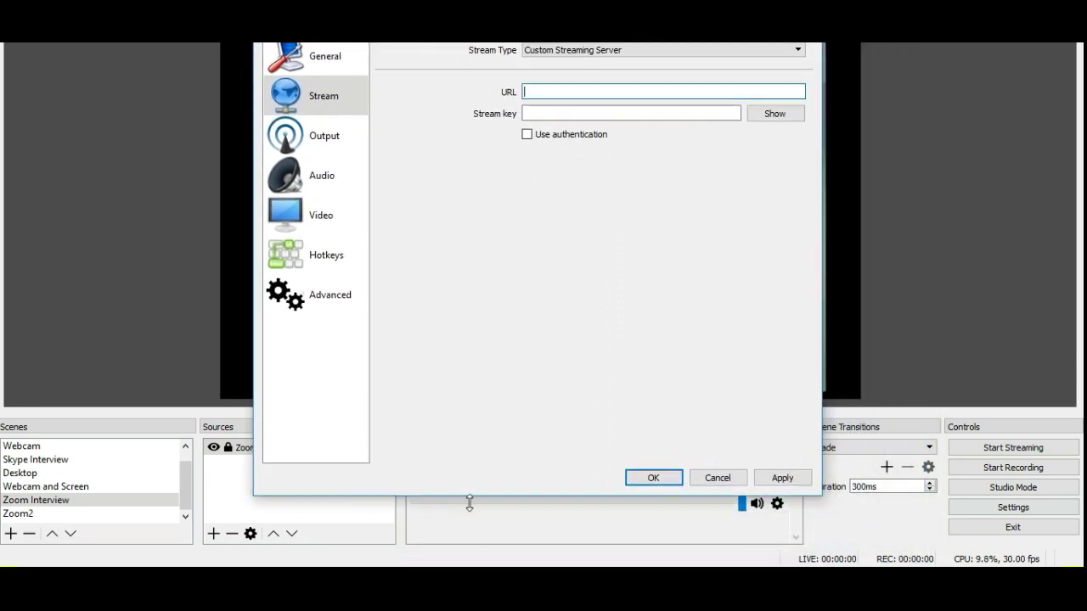
click(434, 531)
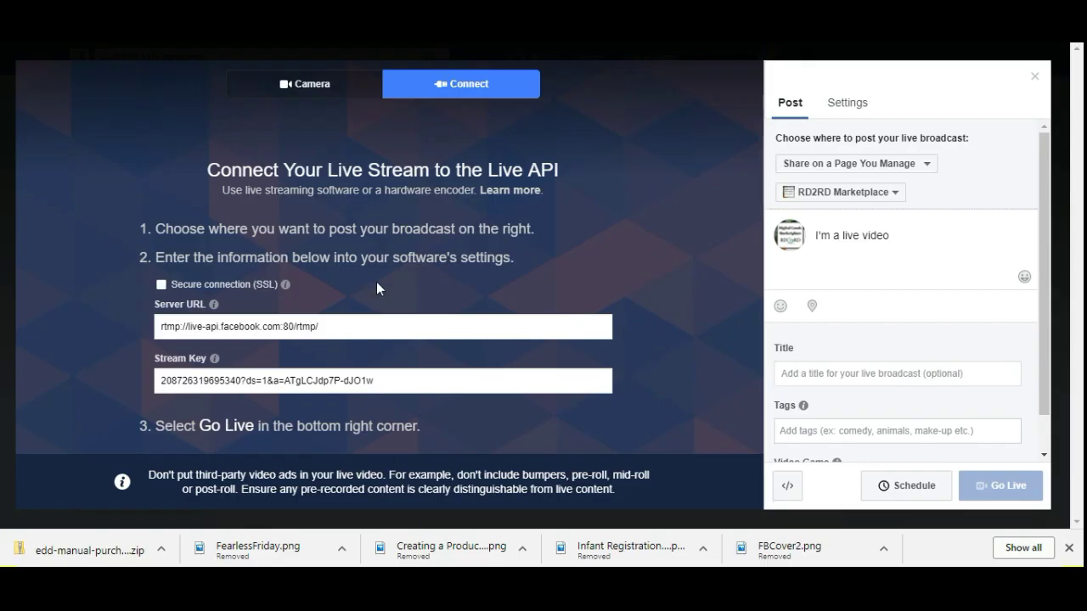
triple_click(179, 322)
key(ctrl+c)
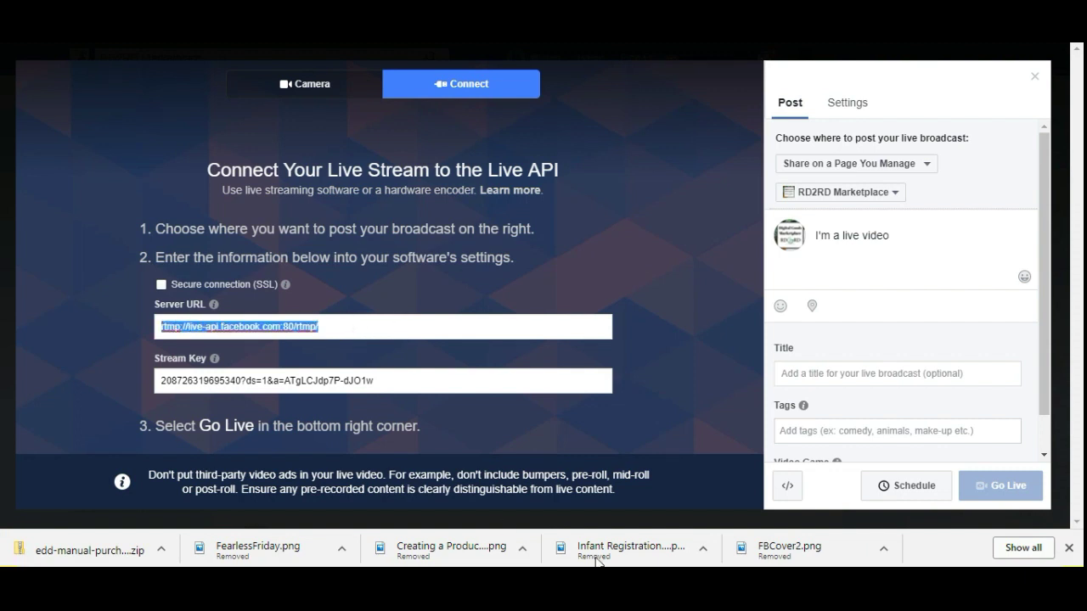
click(633, 585)
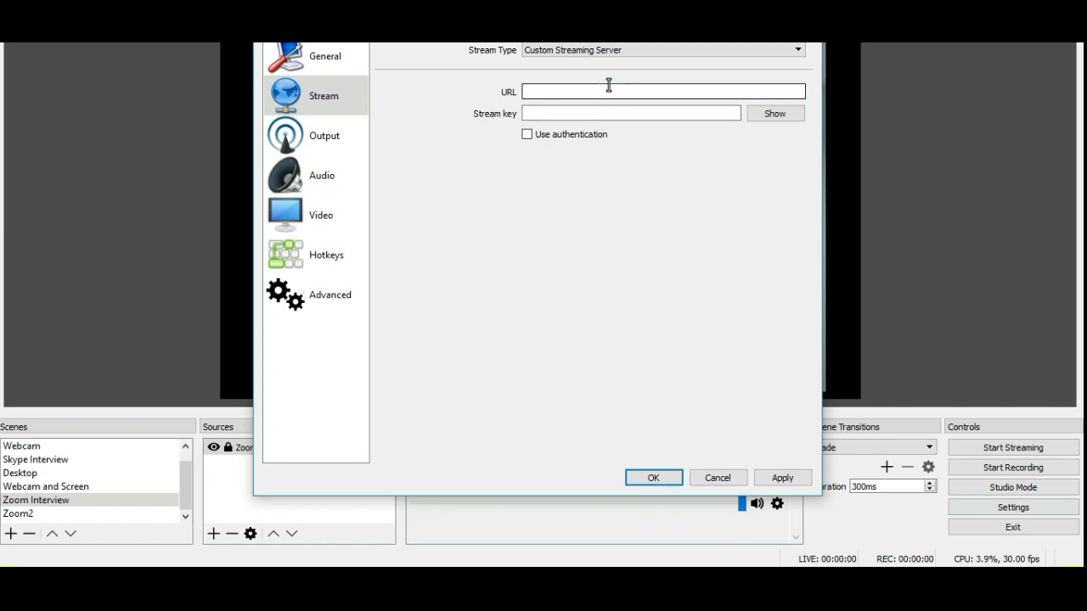
key(ctrl+v)
click(608, 113)
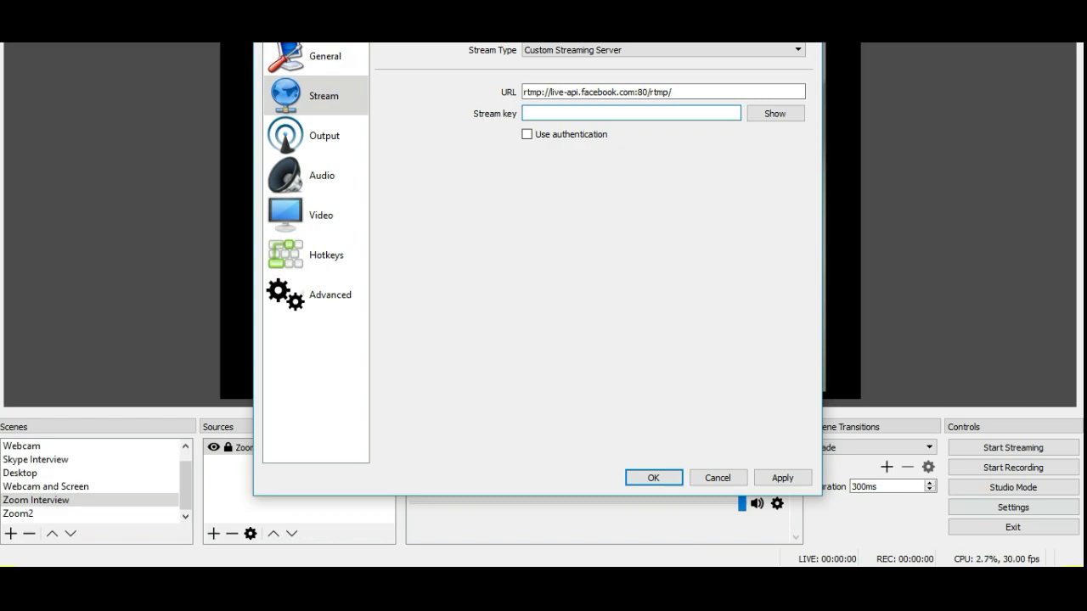
Paste the Facebook stream key into OBS's Stream key field and save the settings
click(393, 512)
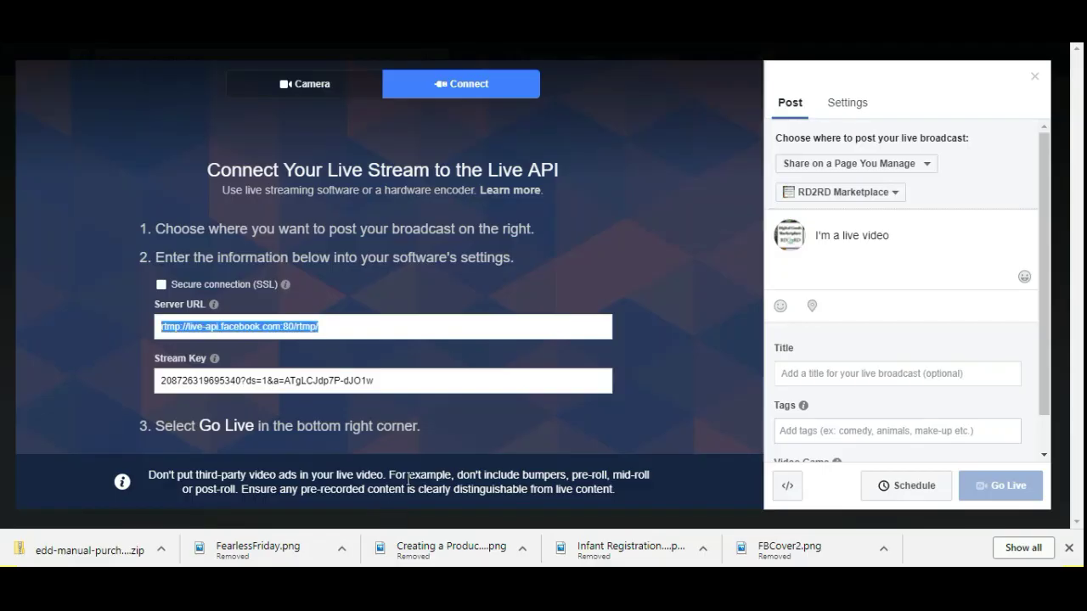
click(373, 379)
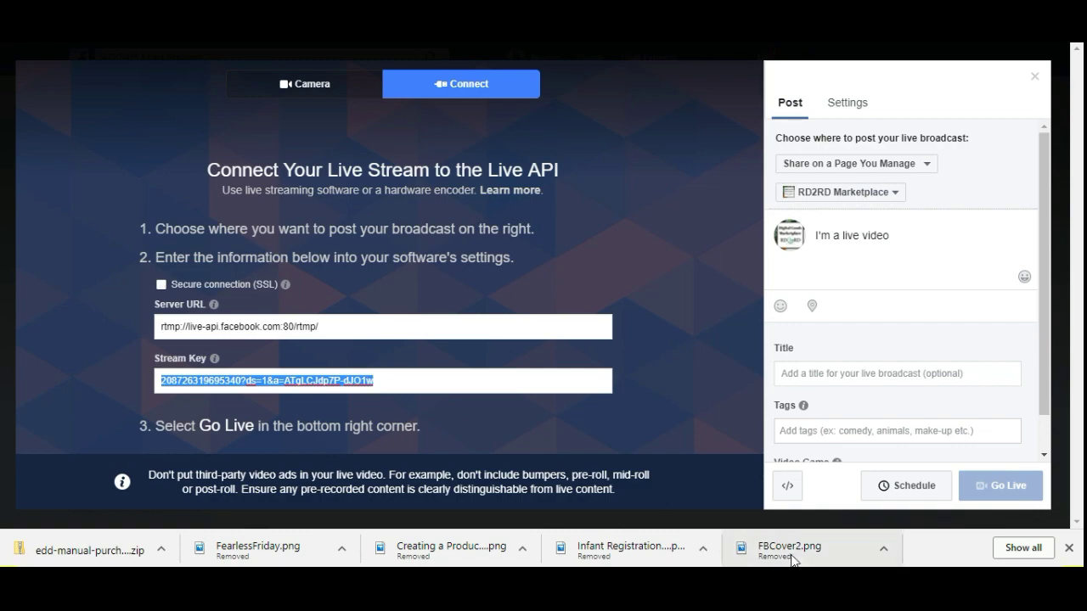
key(alt+Tab)
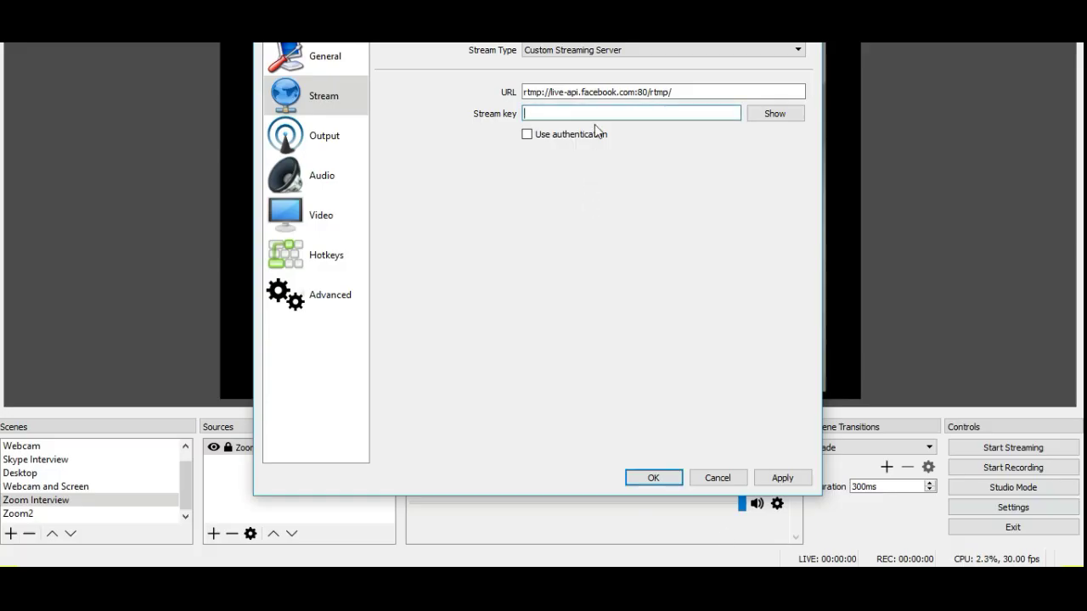
key(ctrl+v)
click(634, 483)
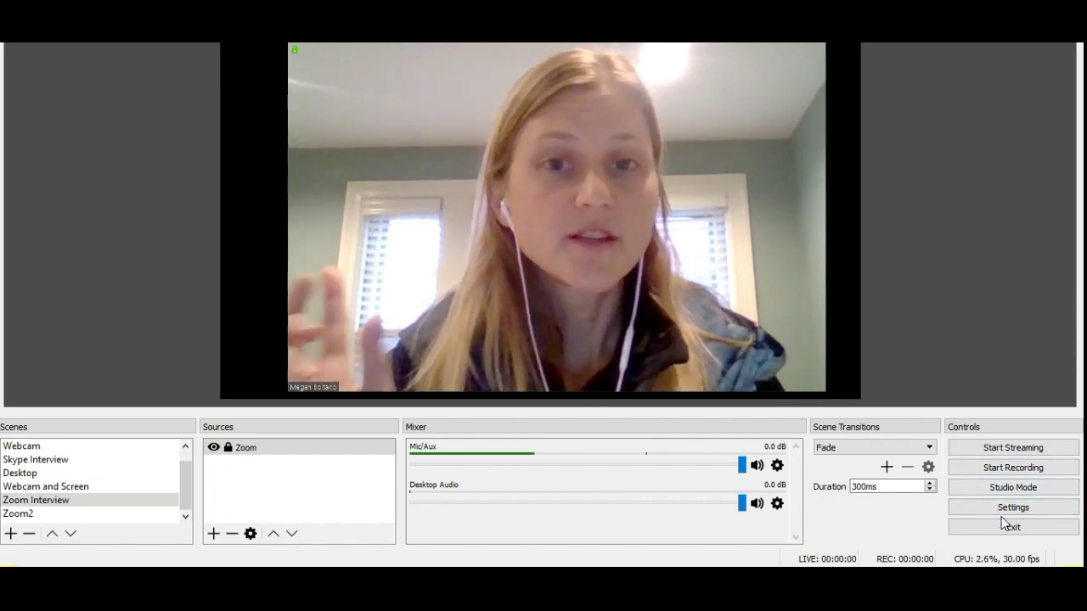
Start streaming the Zoom Interview scene live to the Facebook page
click(1013, 450)
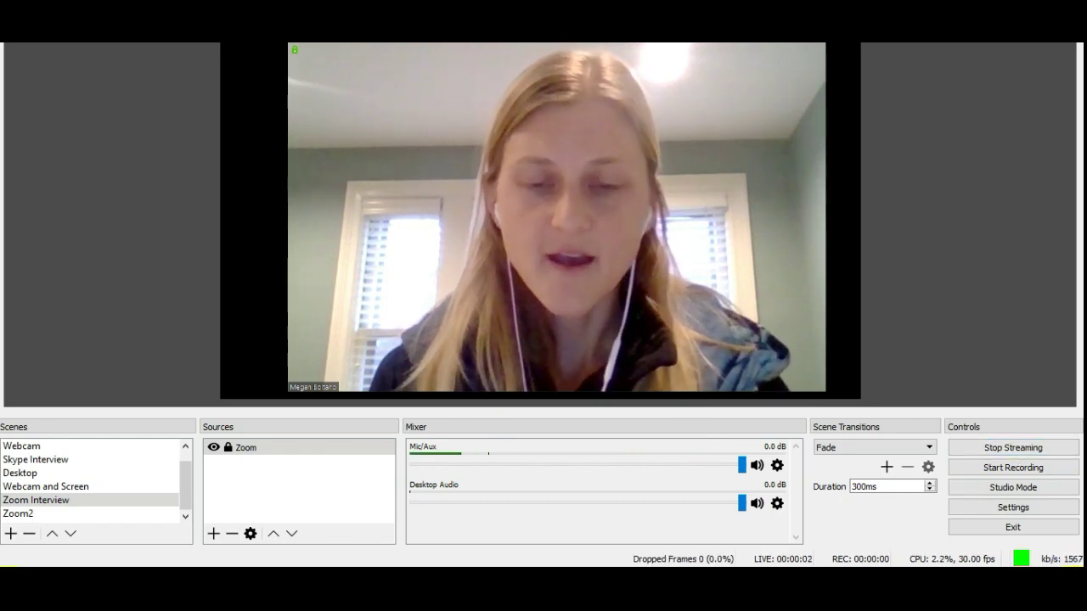
mouse_move(487, 594)
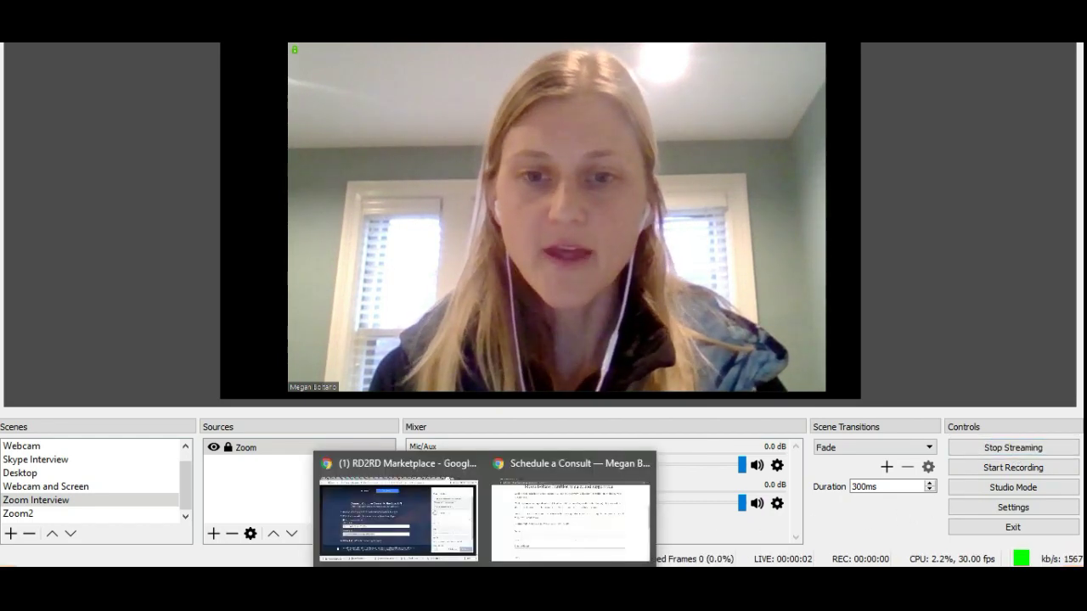
click(400, 514)
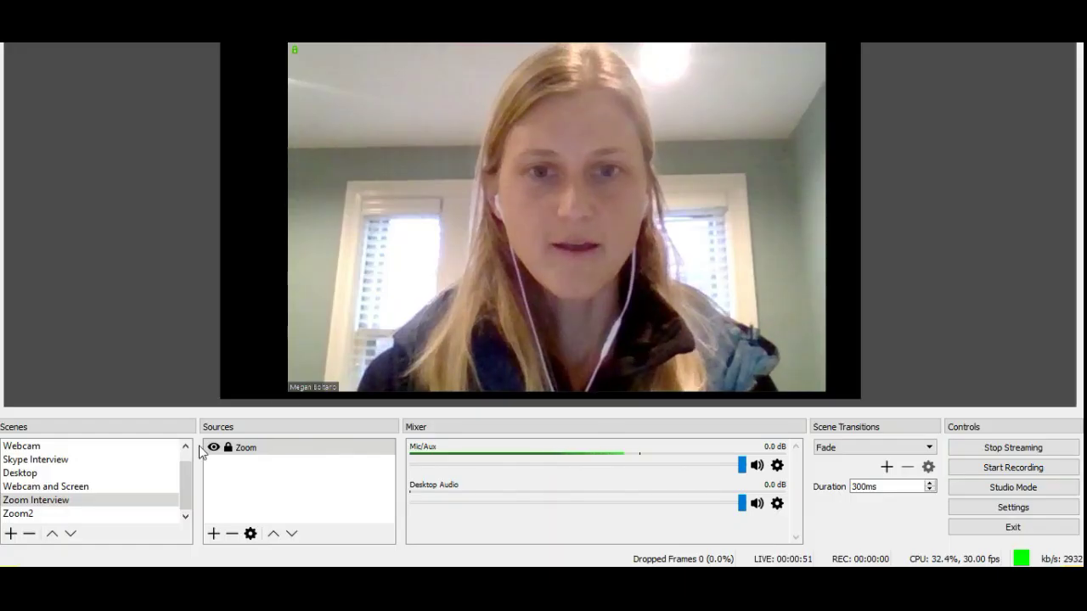
click(28, 475)
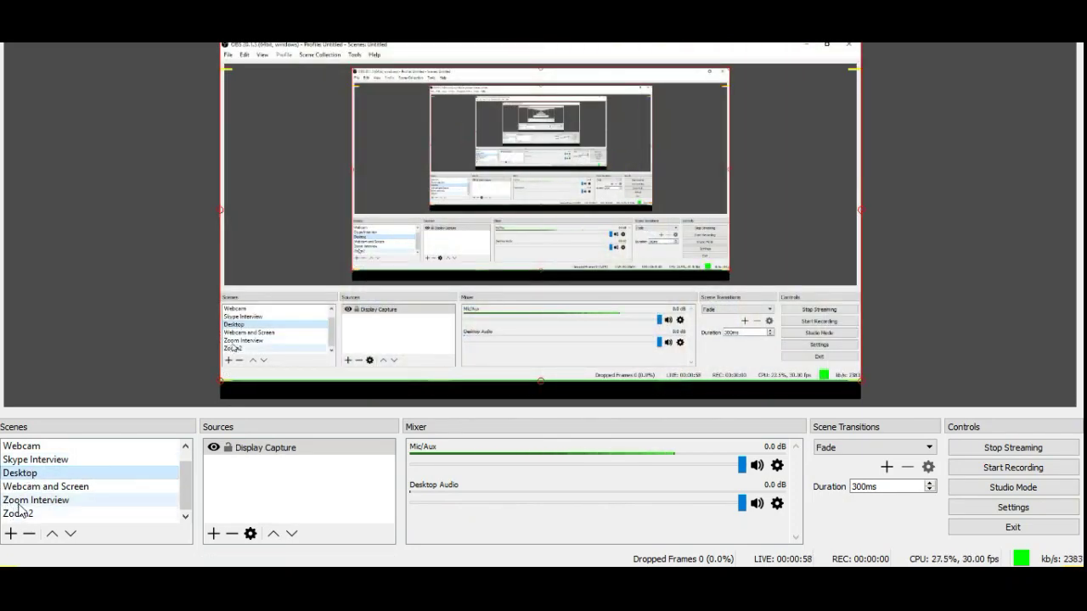
click(17, 501)
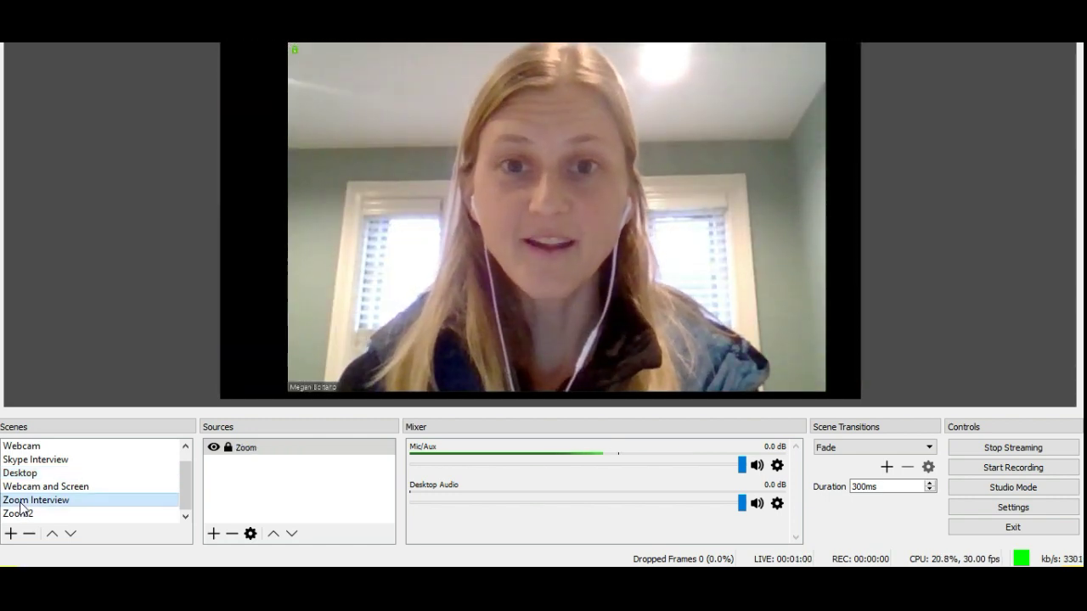